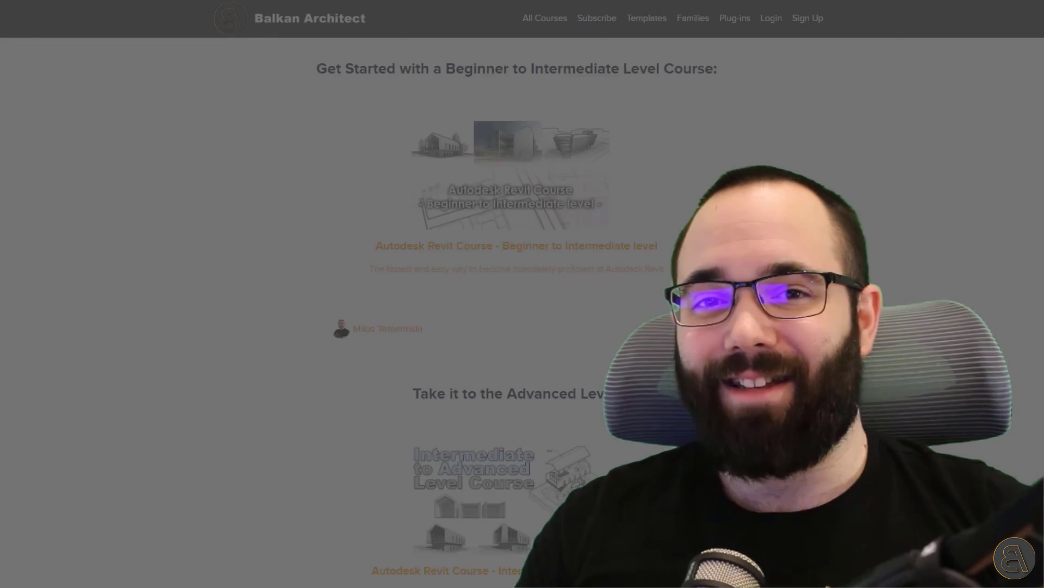
Step: Scroll up and down through the Balkan Architect course list
scroll(517, 310, down, 3)
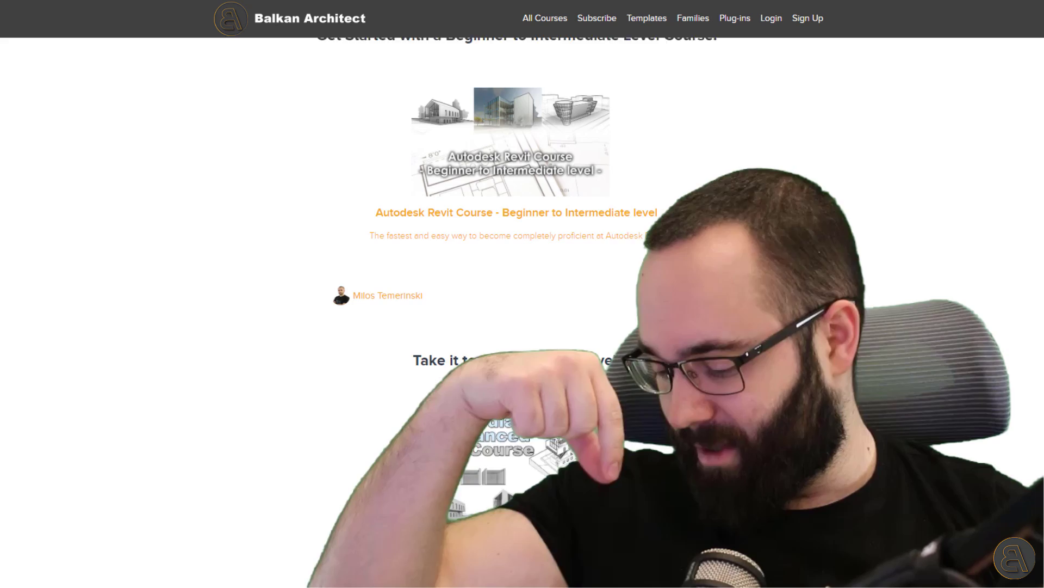
scroll(517, 310, down, 6)
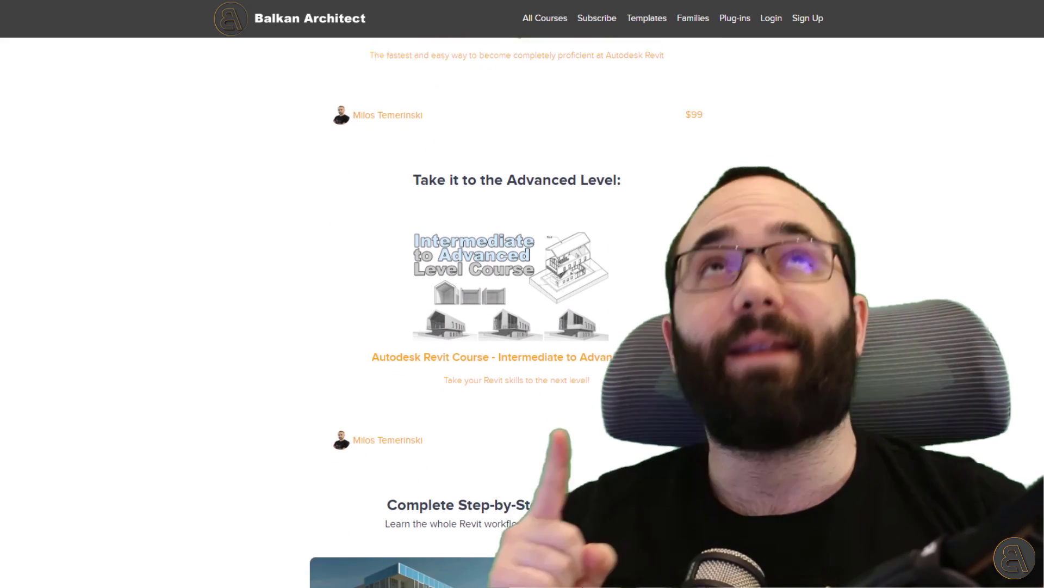
scroll(517, 310, down, 6)
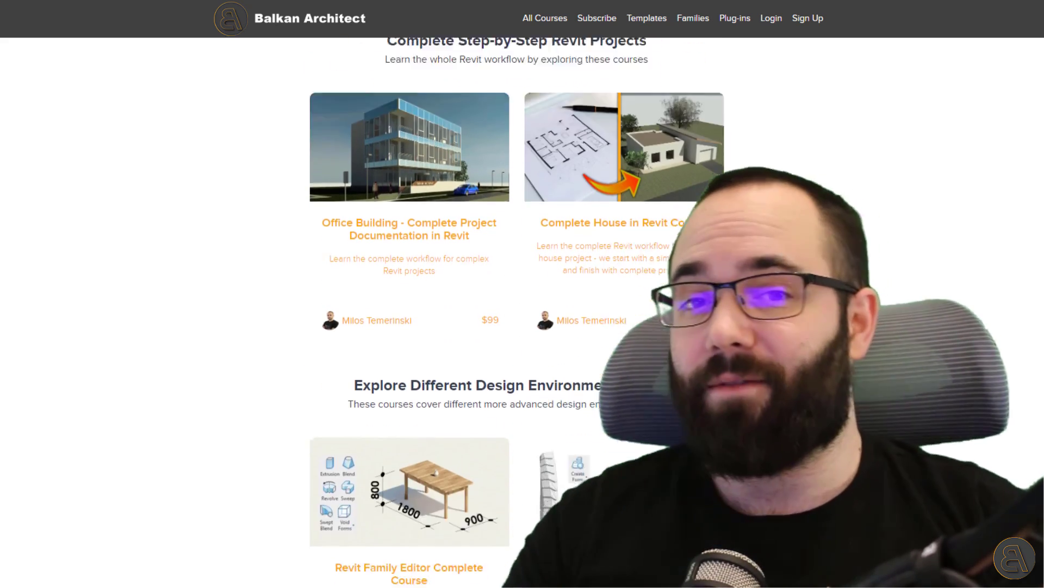
scroll(517, 310, down, 8)
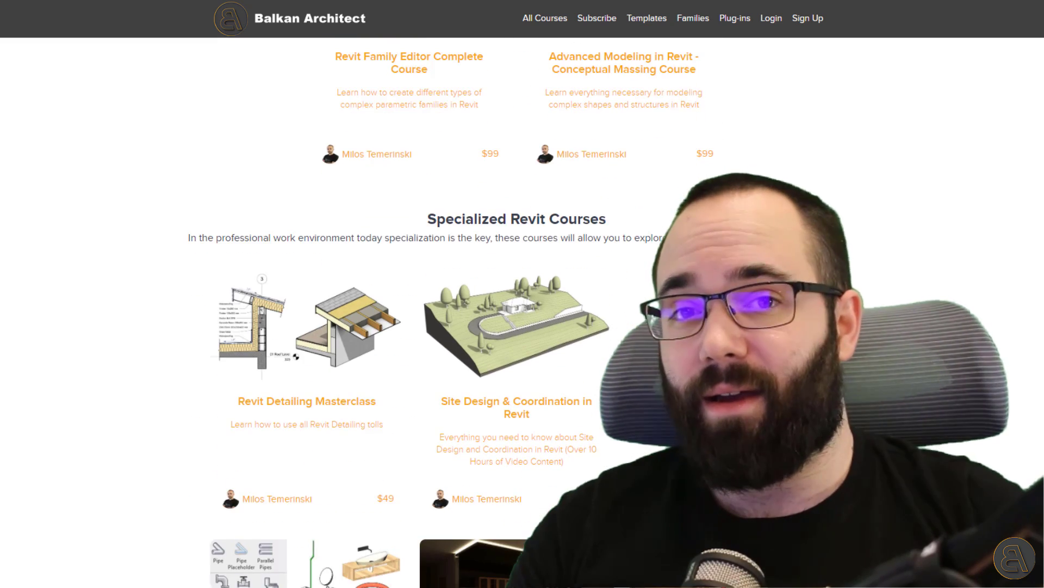
scroll(517, 310, up, 1)
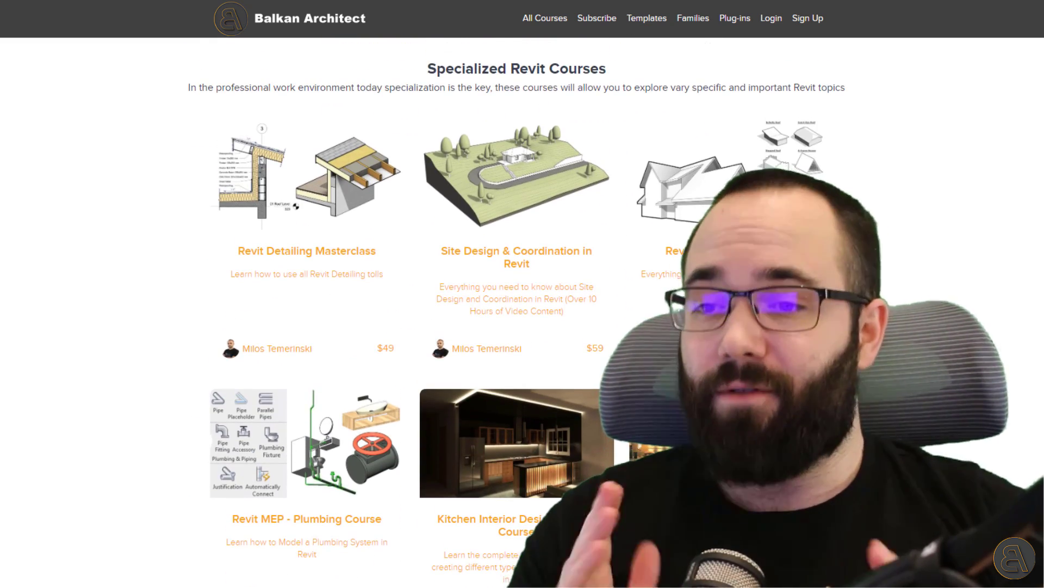
scroll(517, 310, down, 9)
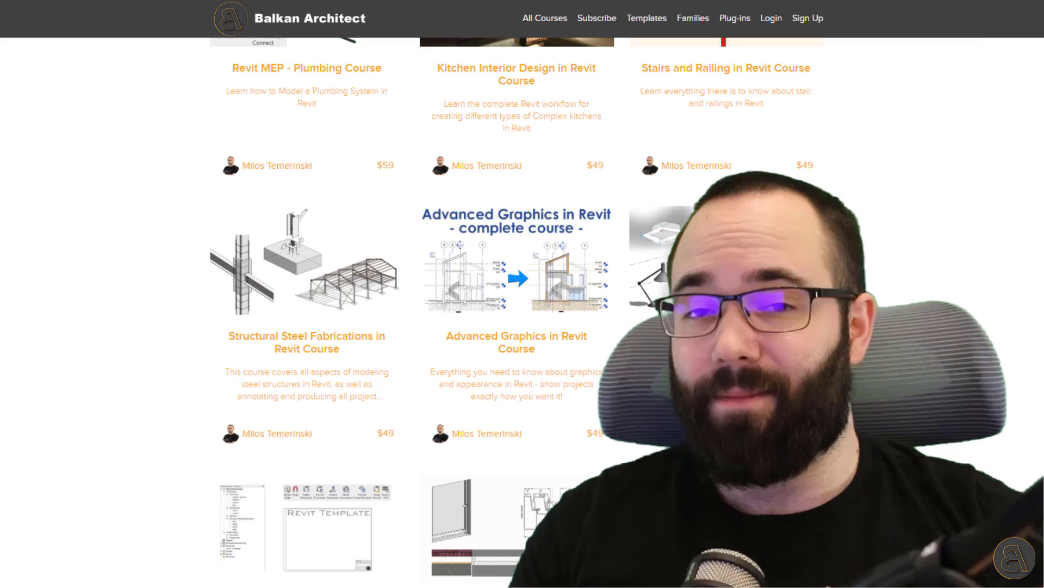
scroll(517, 310, down, 1)
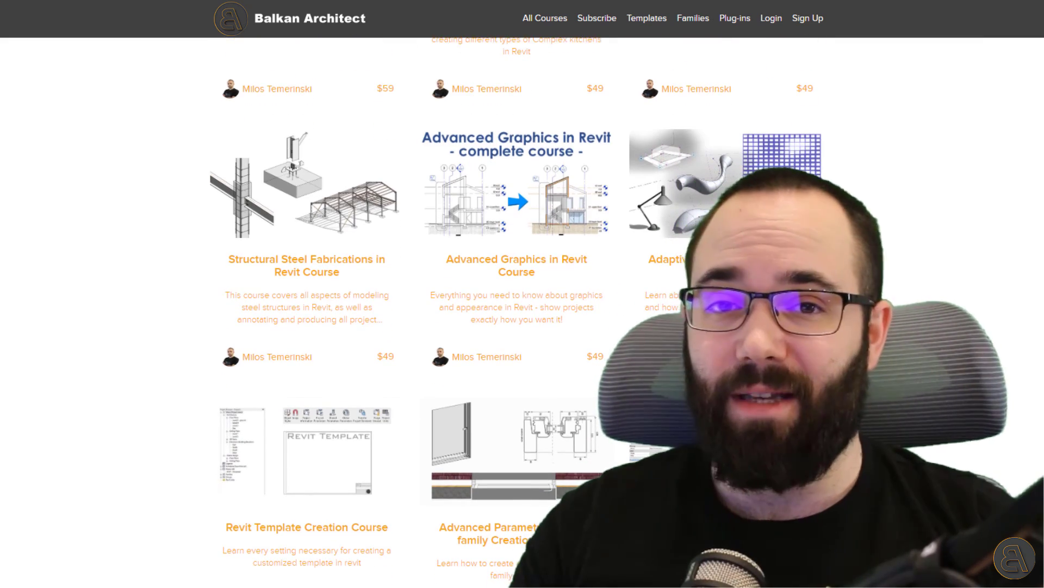
scroll(517, 310, down, 7)
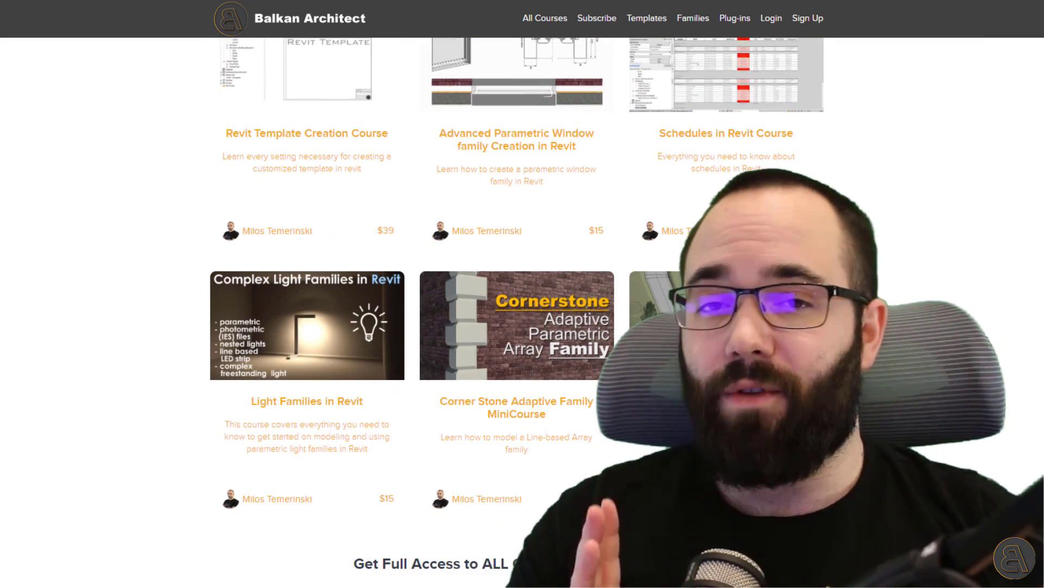
scroll(517, 310, up, 16)
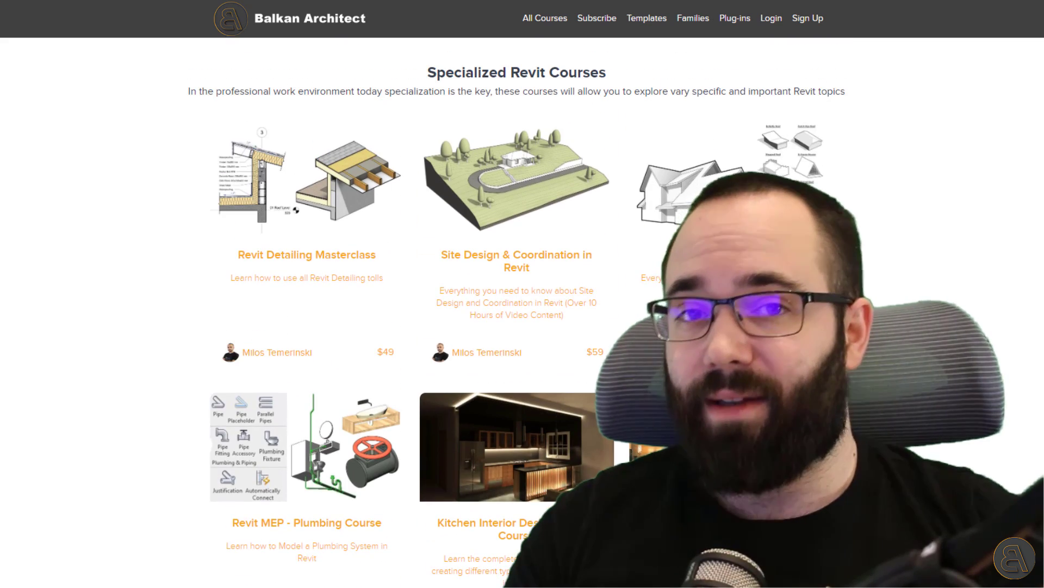
scroll(517, 310, up, 12)
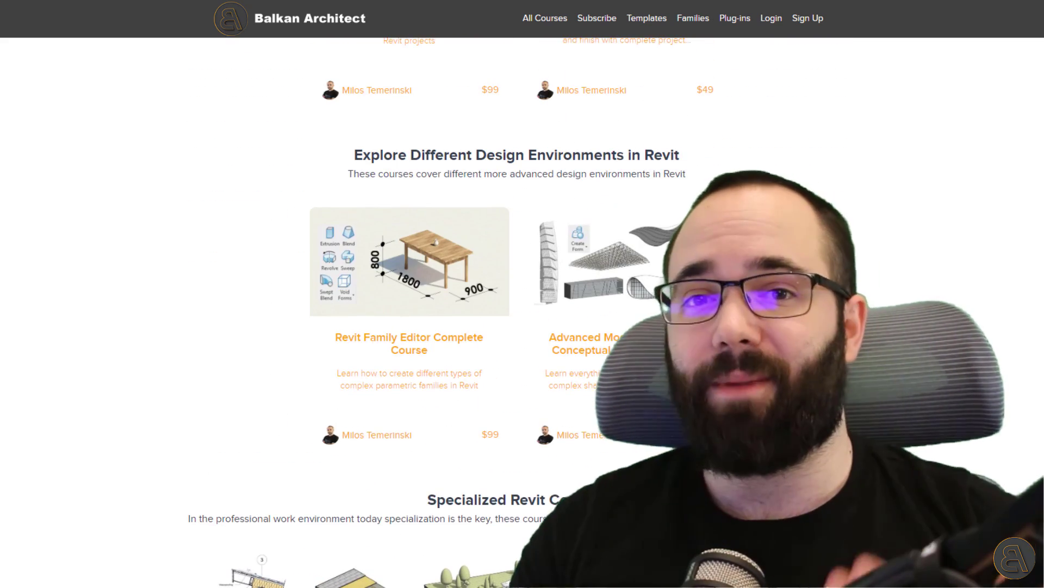
scroll(517, 310, up, 5)
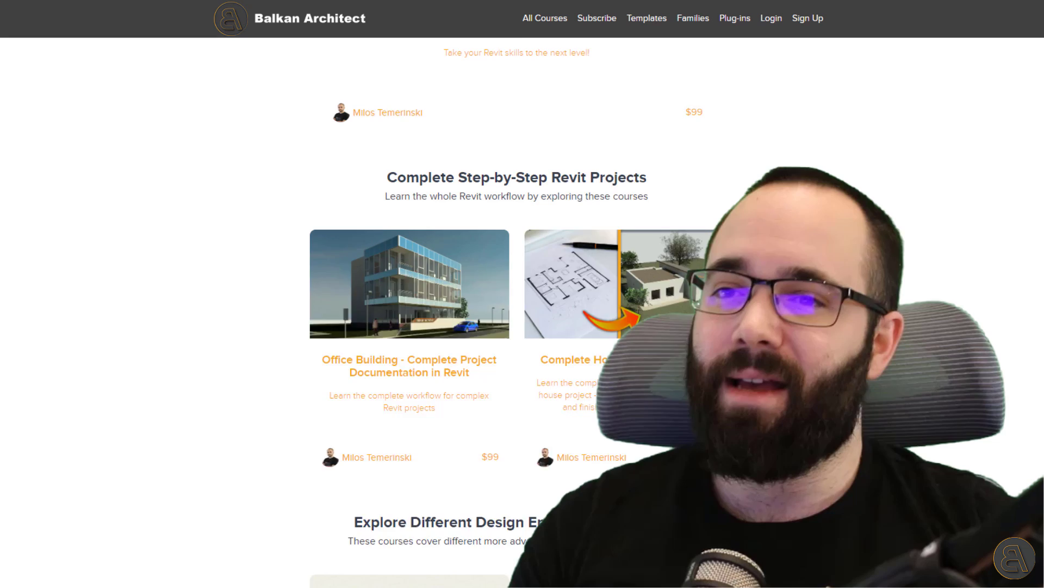
scroll(517, 310, up, 5)
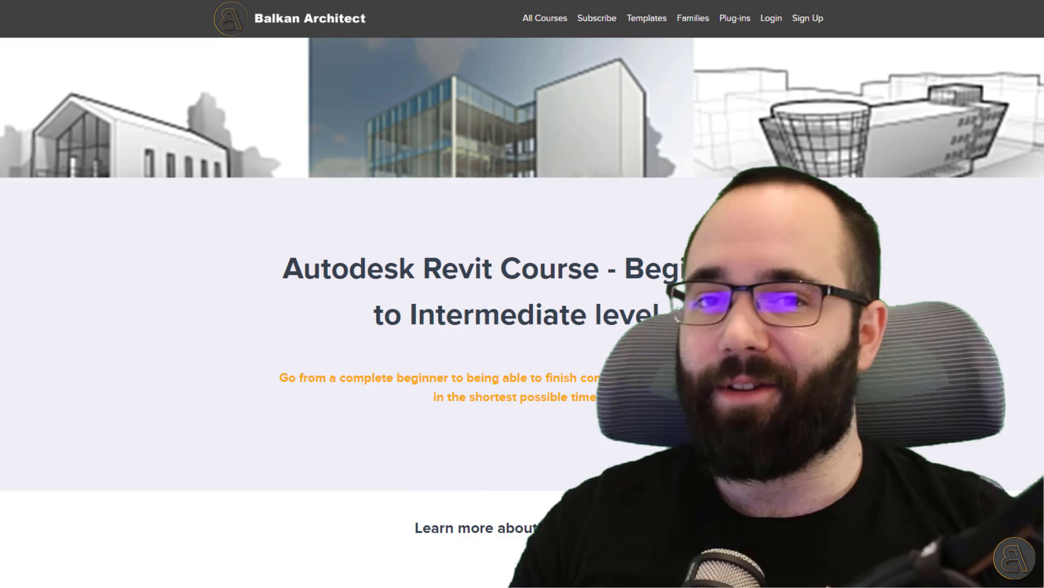
scroll(522, 305, down, 15)
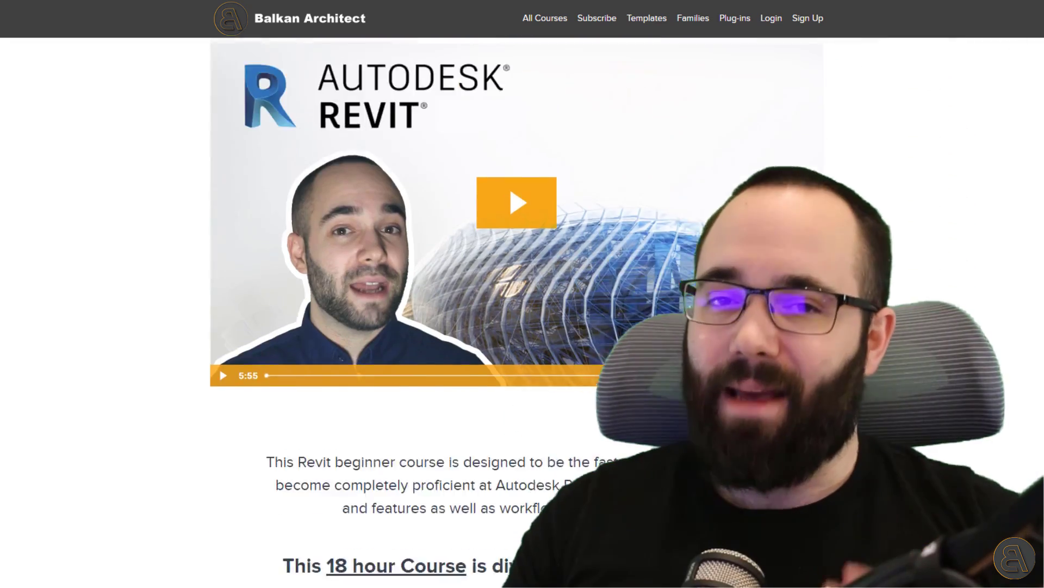
scroll(522, 304, down, 8)
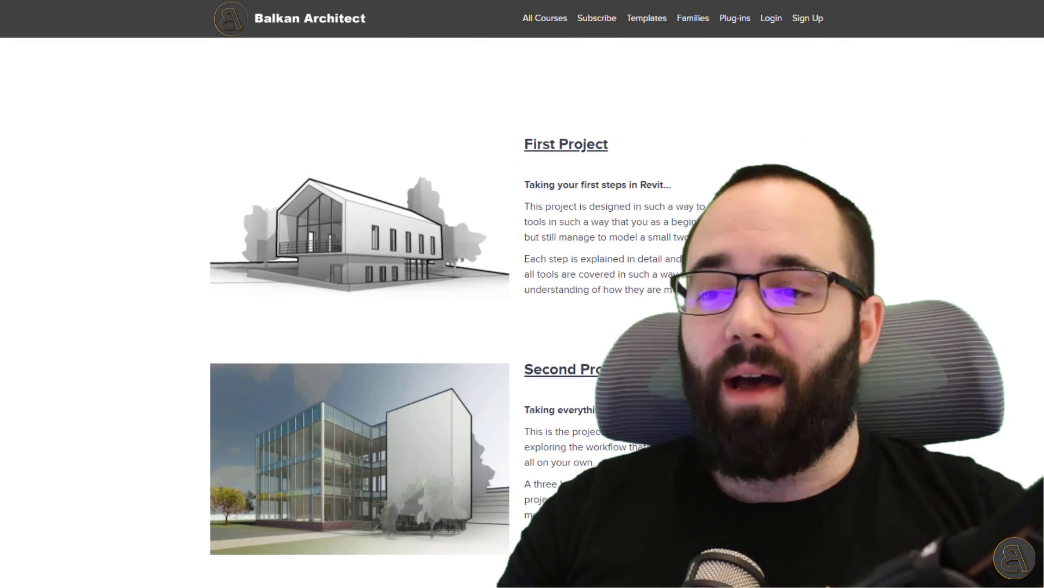
scroll(522, 304, down, 8)
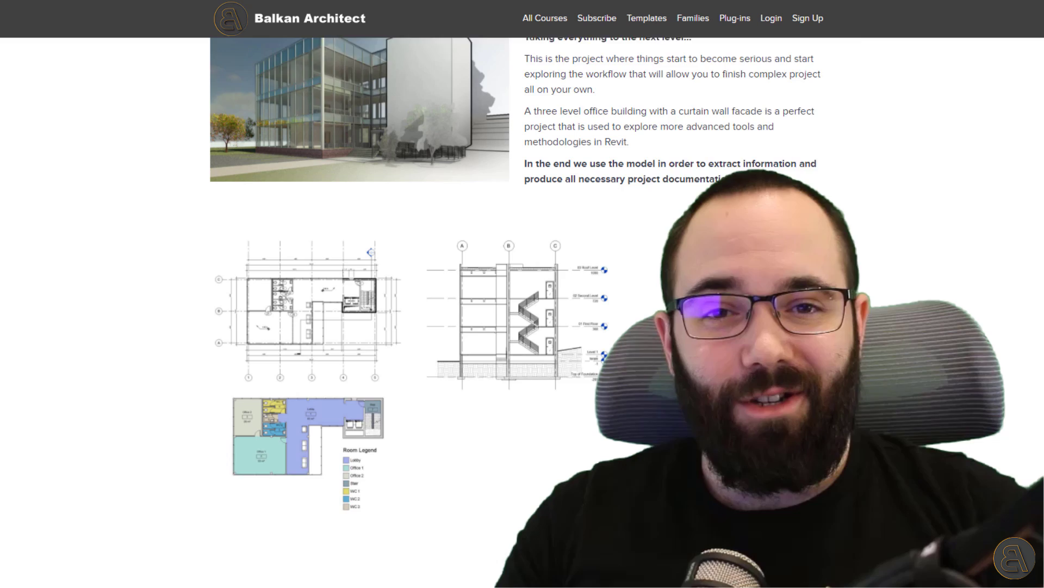
scroll(1017, 241, down, 5)
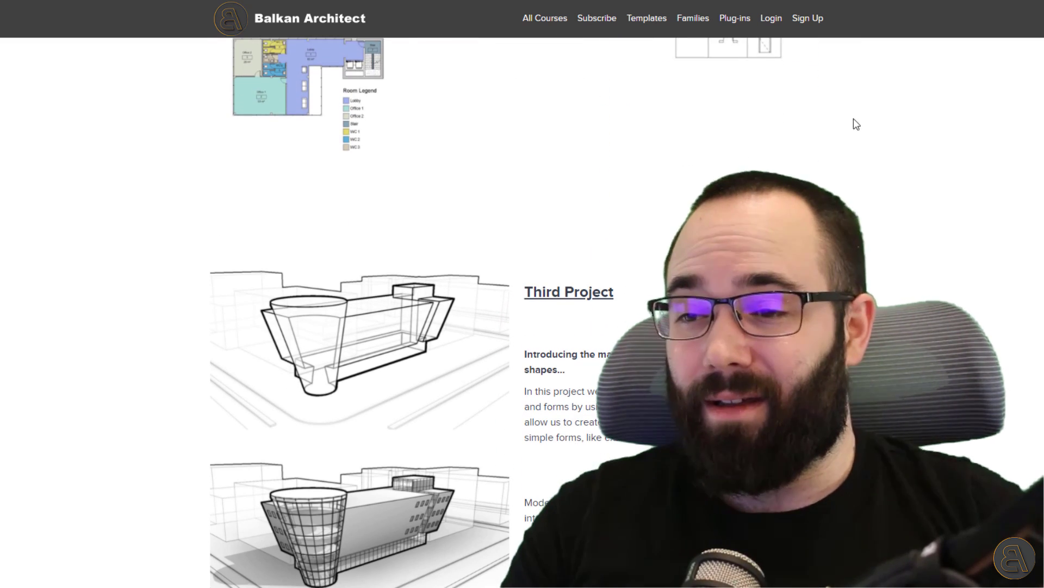
scroll(707, 123, down, 2)
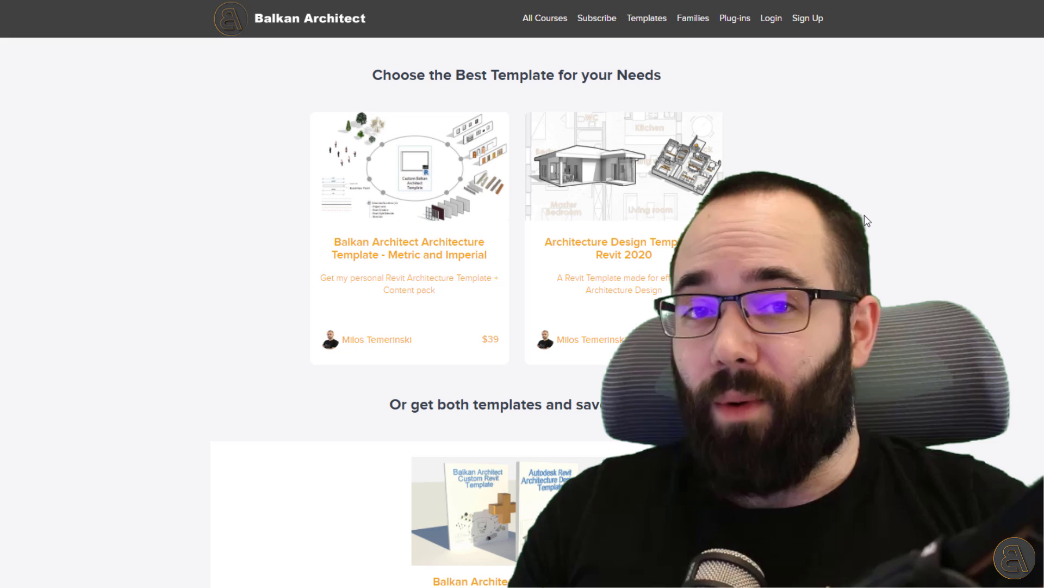
Step: Go to the Families page, then the Plug-ins page with the Realtime Custom Cabinetry System
click(693, 18)
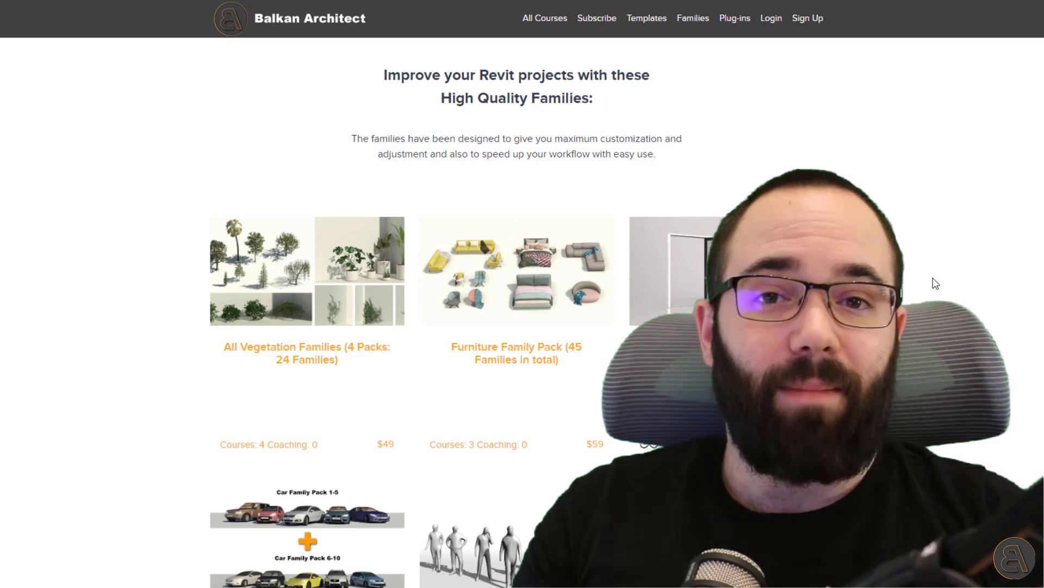
scroll(933, 281, down, 2)
scroll(934, 280, down, 10)
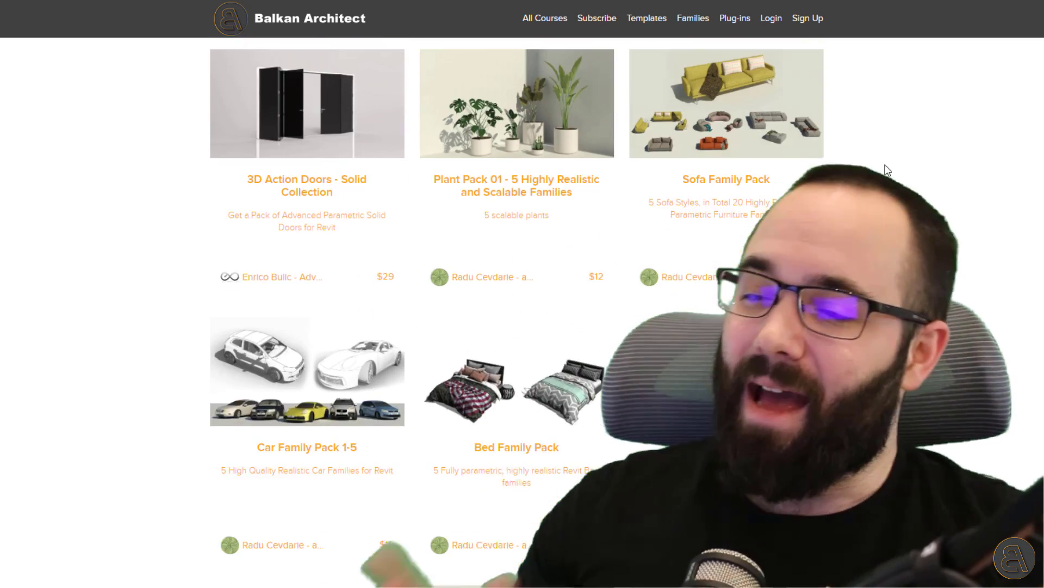
click(739, 20)
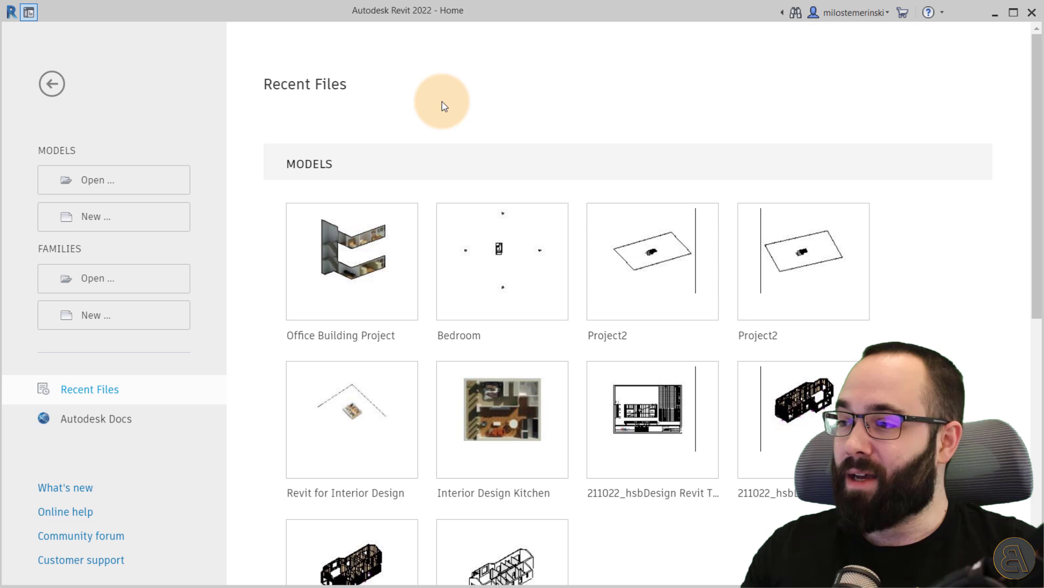
Step: Start a new project and pick Metric-Architectural Template as its template file
click(96, 216)
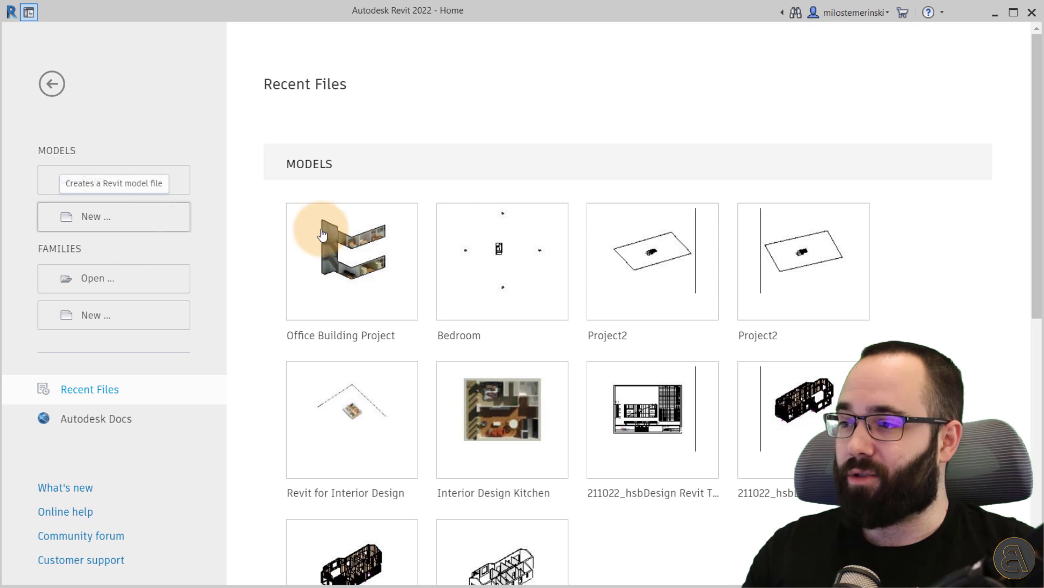
drag(503, 191, 498, 162)
click(484, 207)
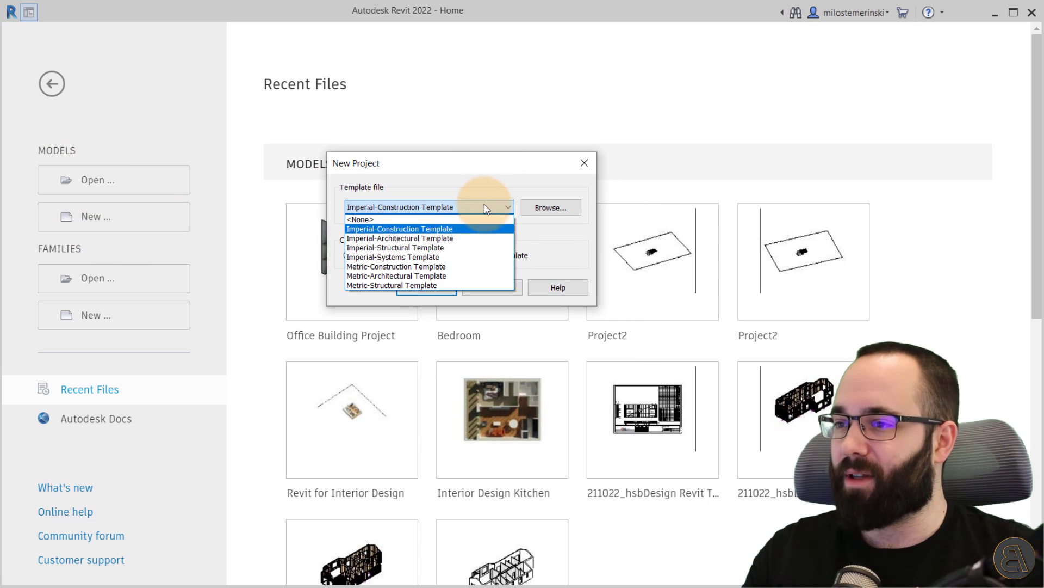
click(364, 276)
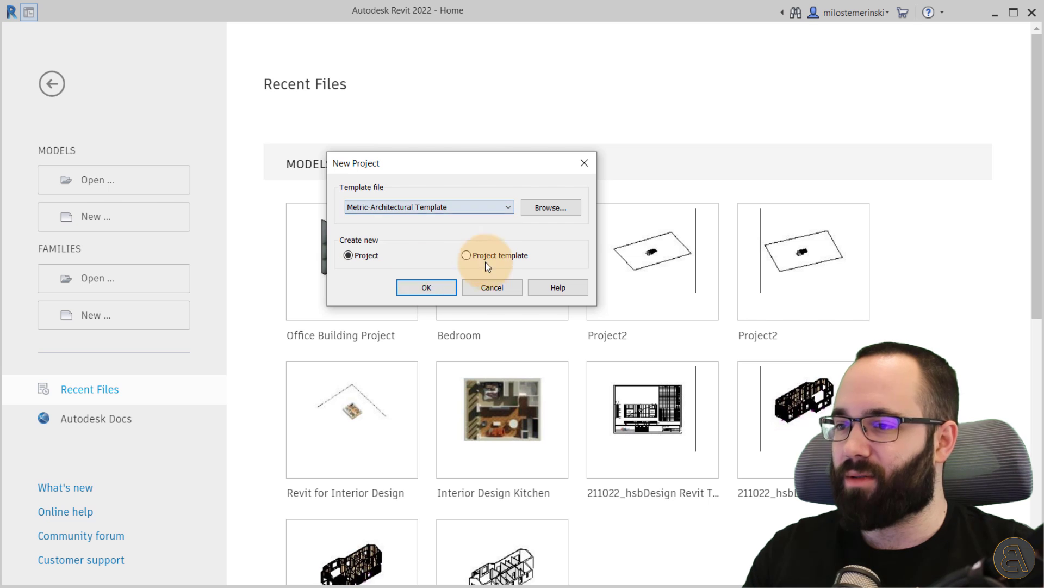
Step: Create the metric project, then browse Load Family to US > Conduit > Fittings without loading anything
click(419, 287)
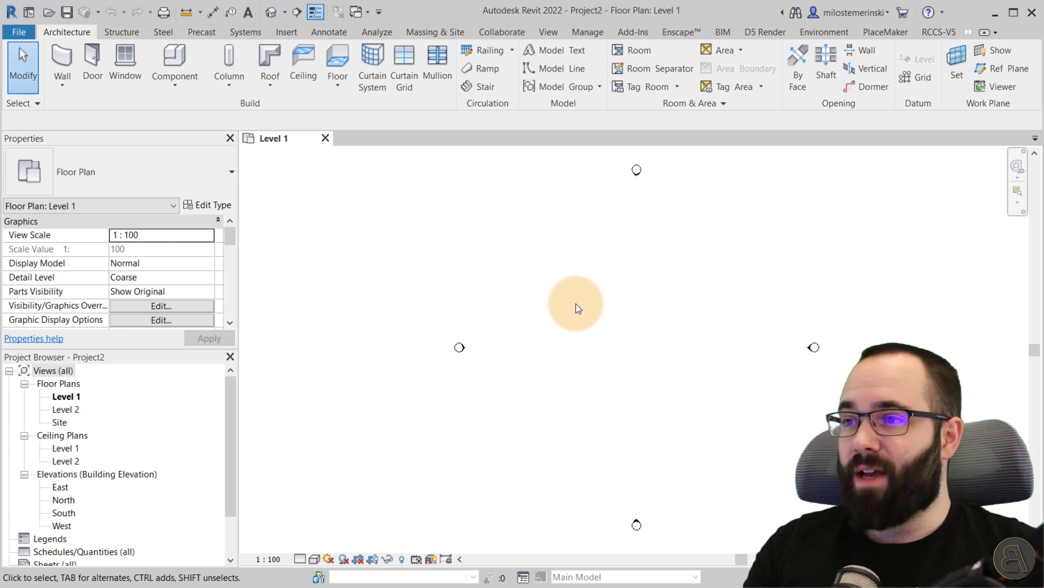
click(286, 32)
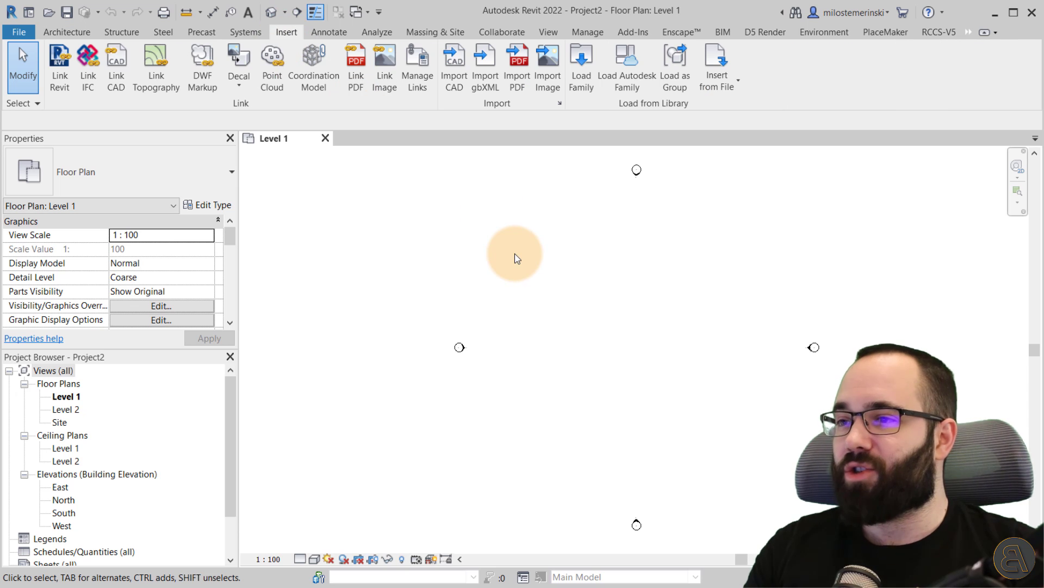
click(585, 96)
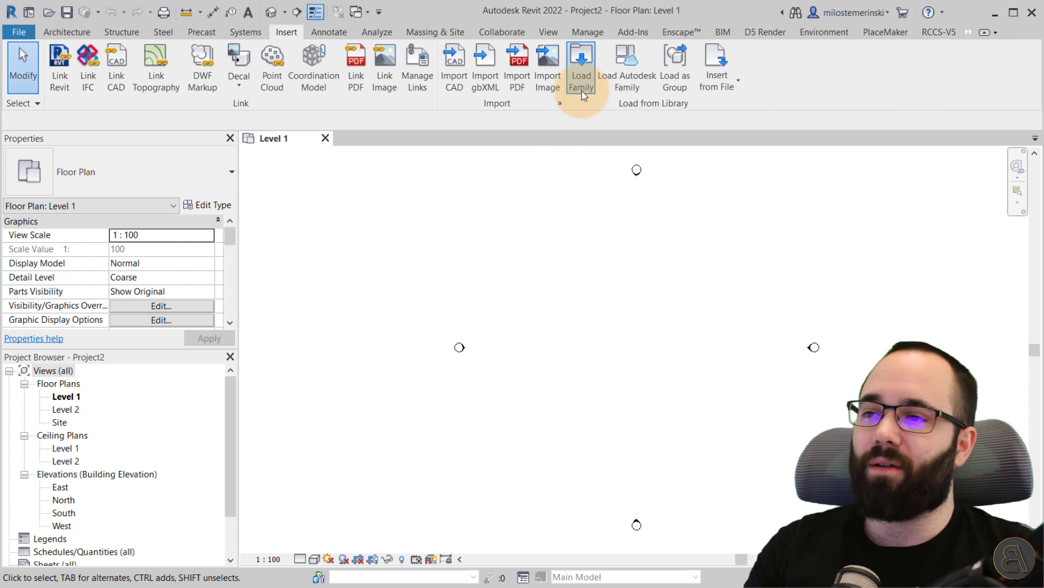
double_click(411, 220)
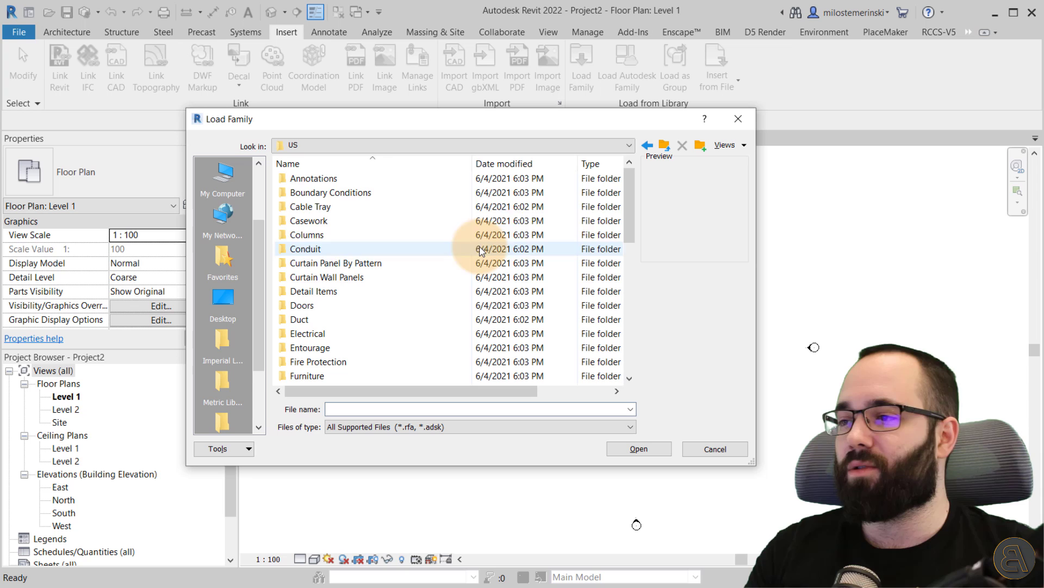
double_click(325, 248)
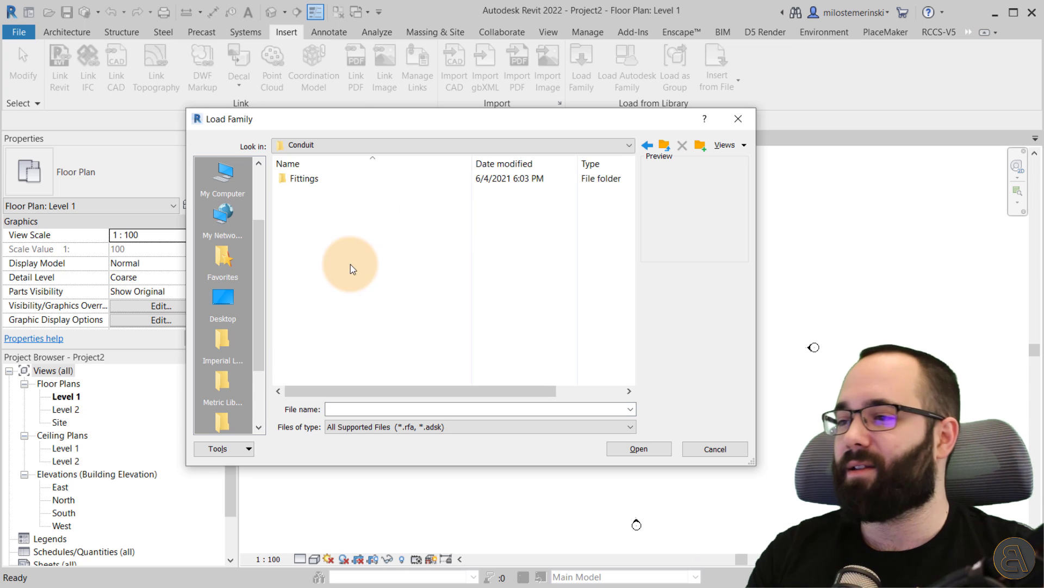
double_click(304, 177)
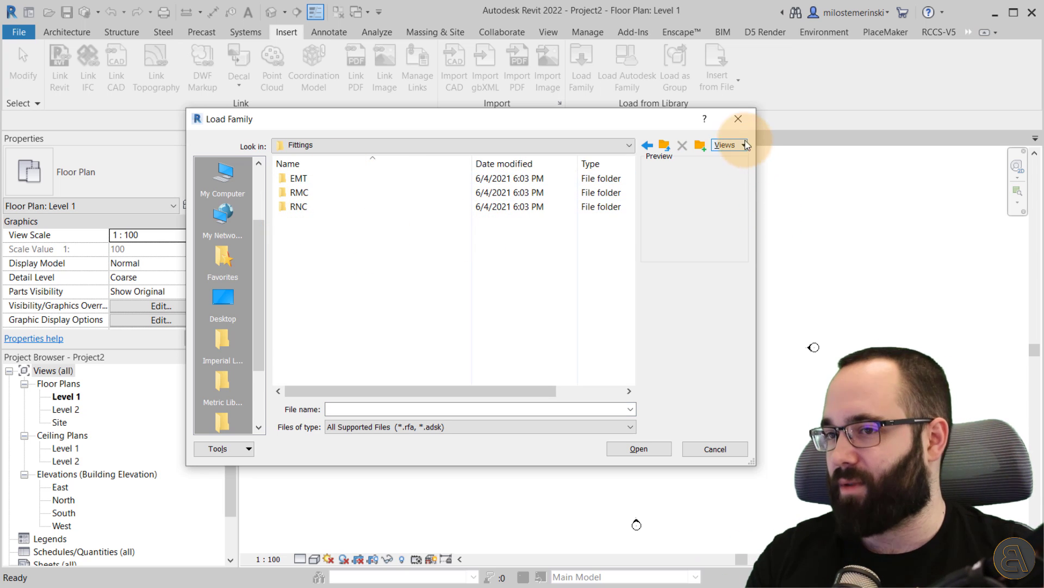
click(738, 121)
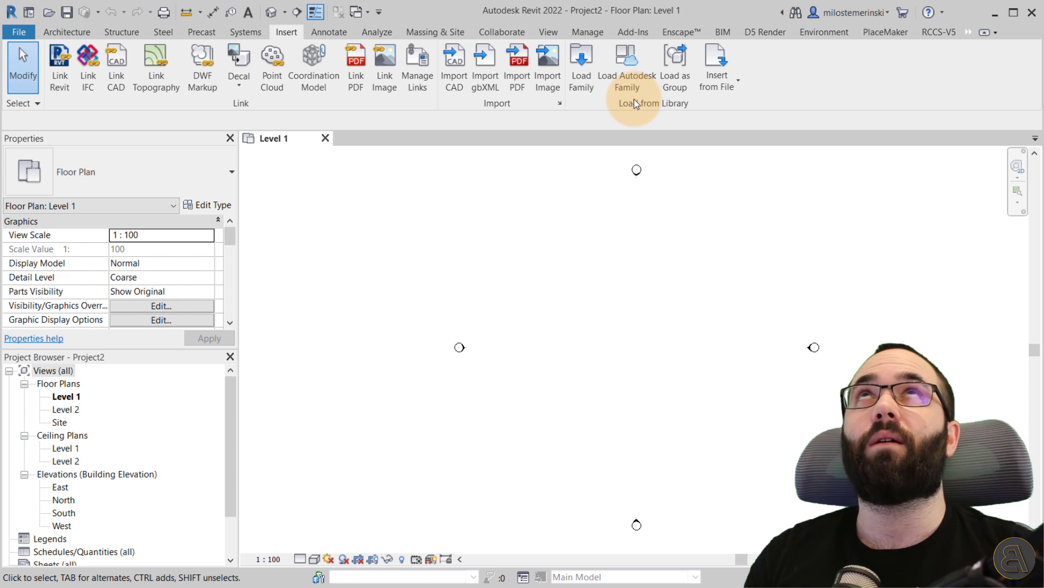
Step: Open the Autodesk family library, clear the search, and keep the region United States - Metric
click(623, 74)
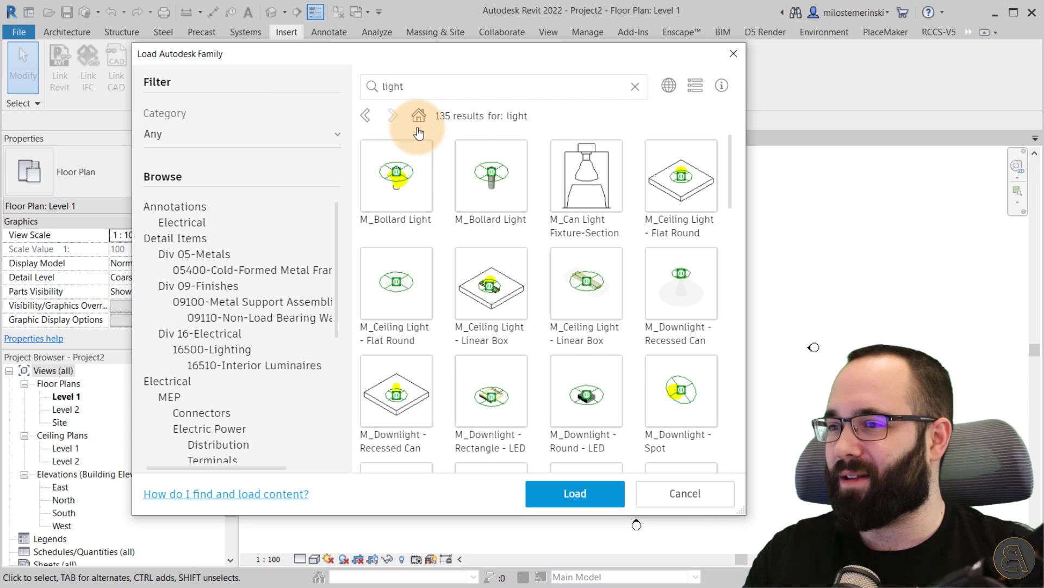
click(635, 87)
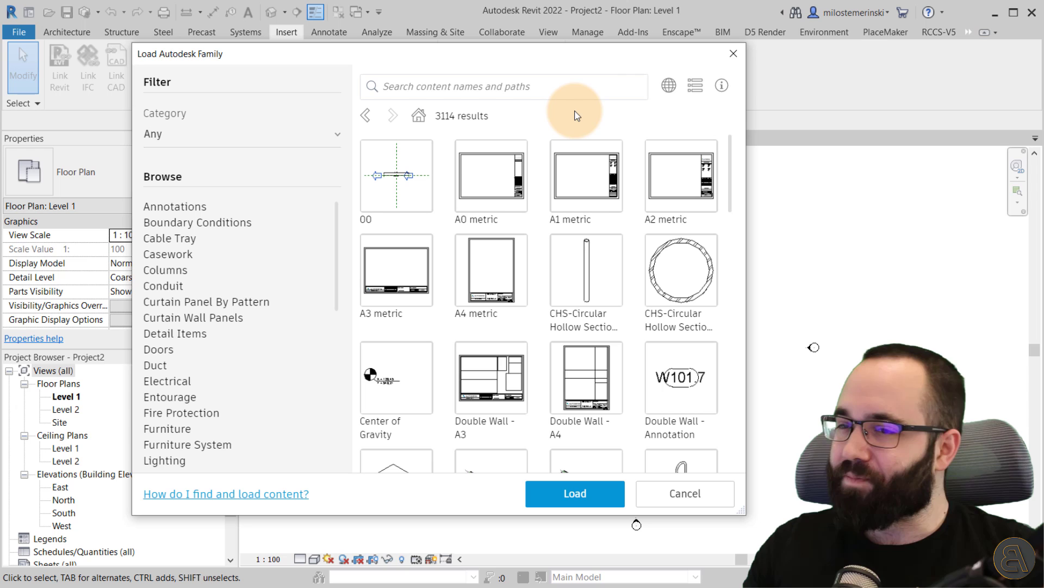
click(670, 97)
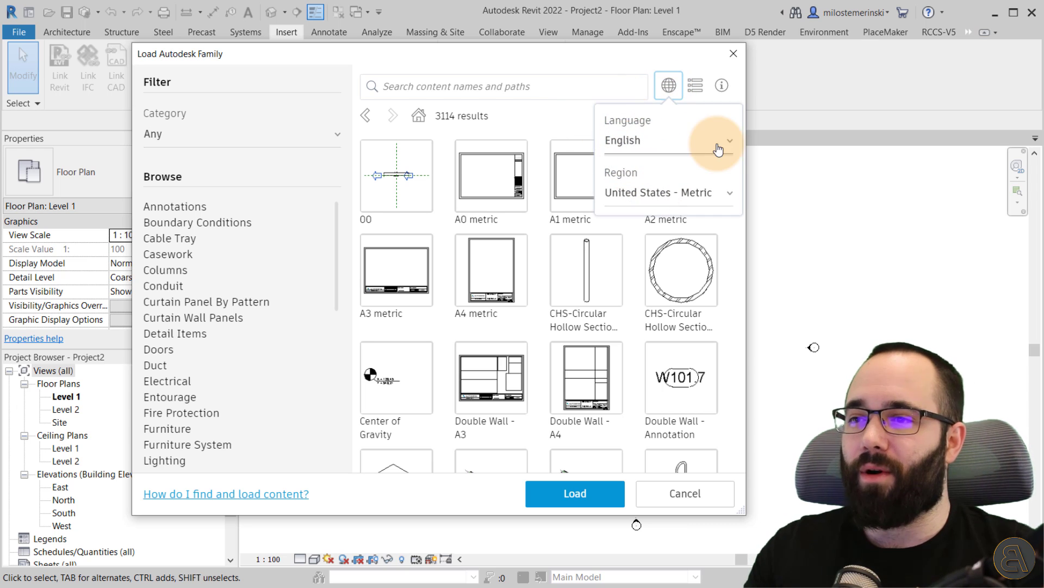
click(651, 193)
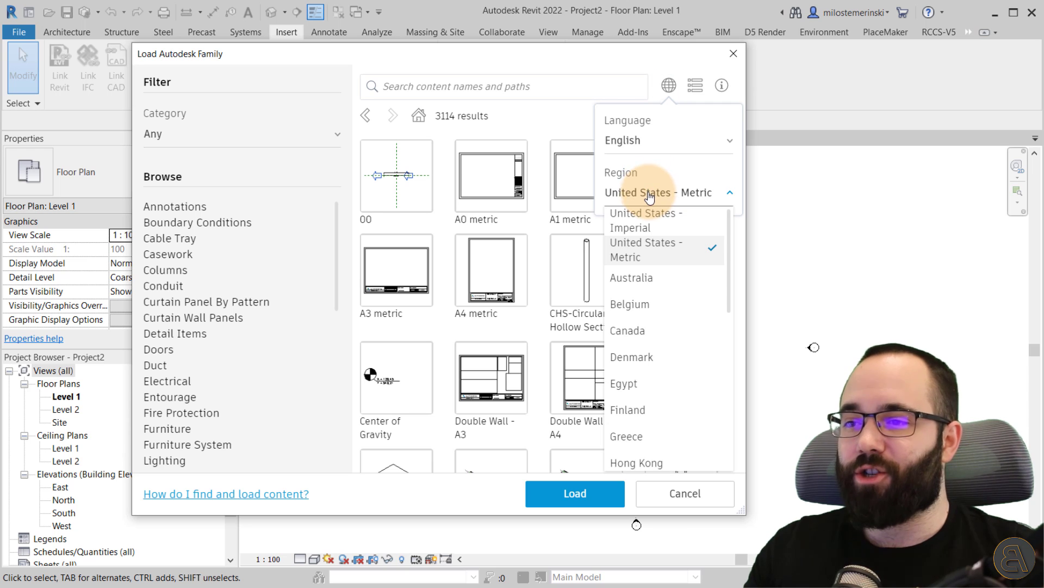
click(629, 252)
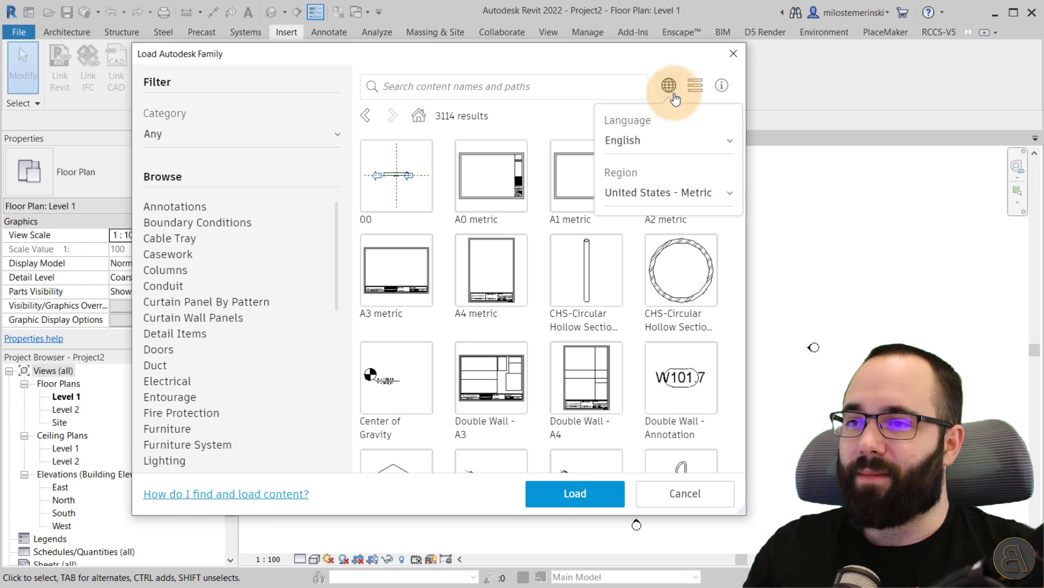
click(670, 85)
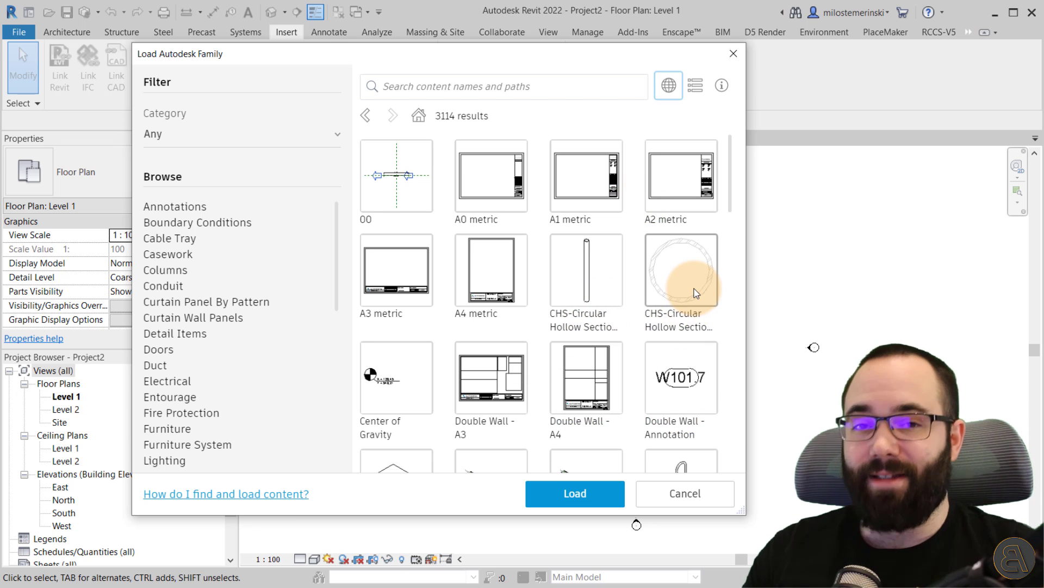
scroll(620, 319, down, 5)
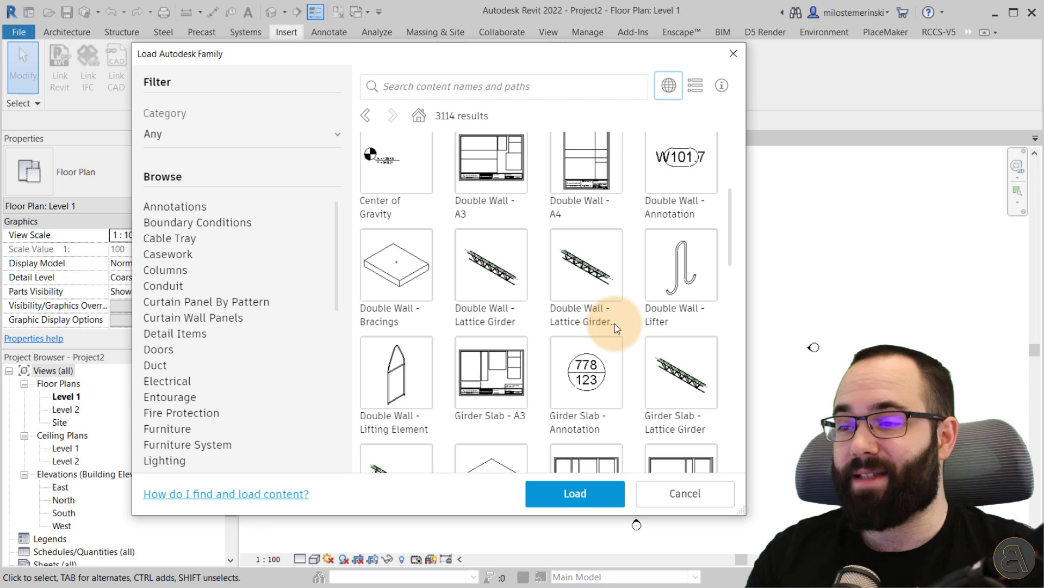
scroll(522, 267, up, 2)
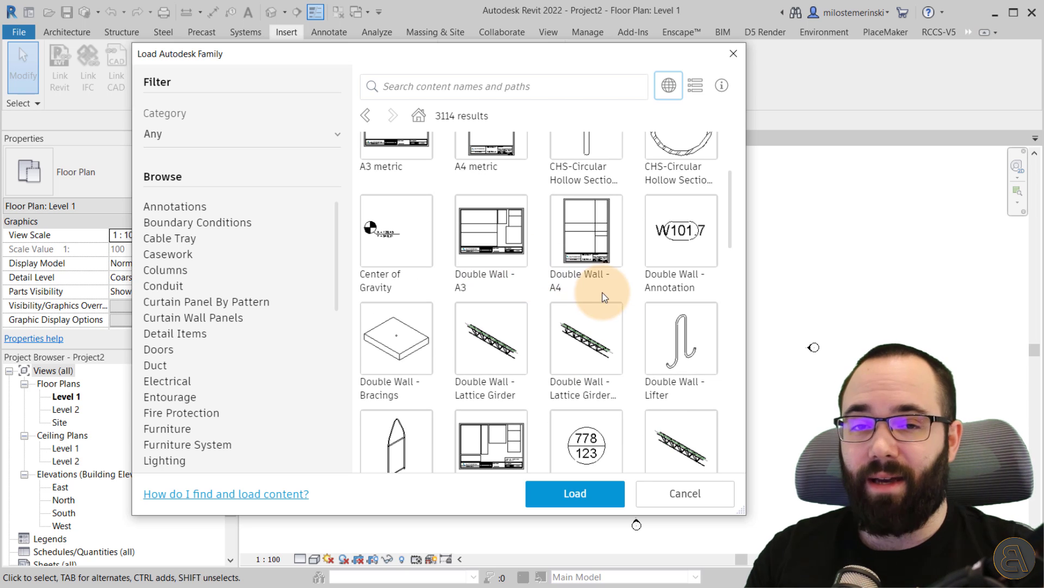
scroll(556, 284, up, 3)
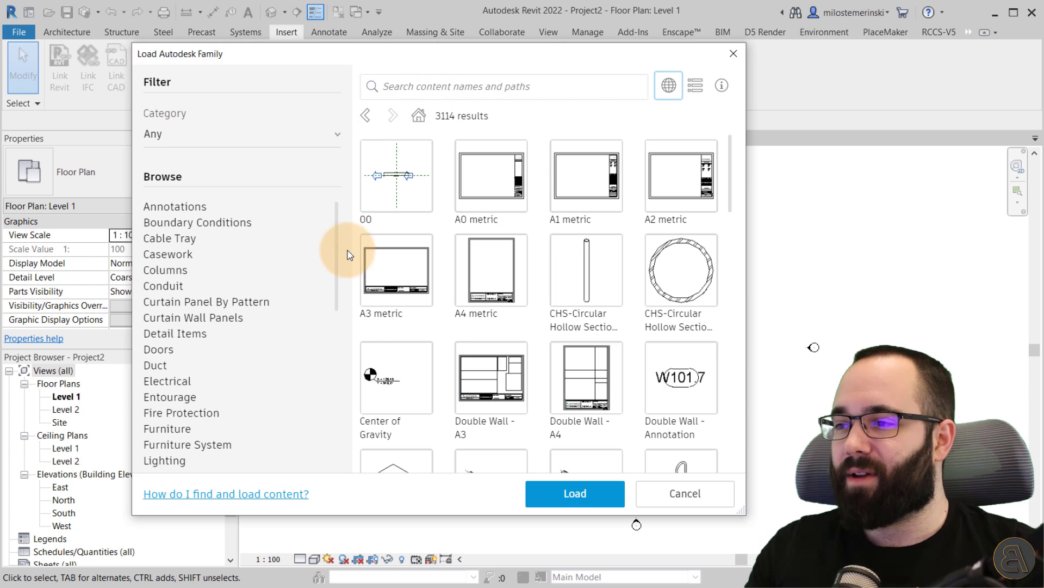
Step: Filter the library to Furniture, search 'table', and load M_Chair-Tablet Arm
click(173, 135)
scroll(262, 289, down, 1)
scroll(265, 289, down, 10)
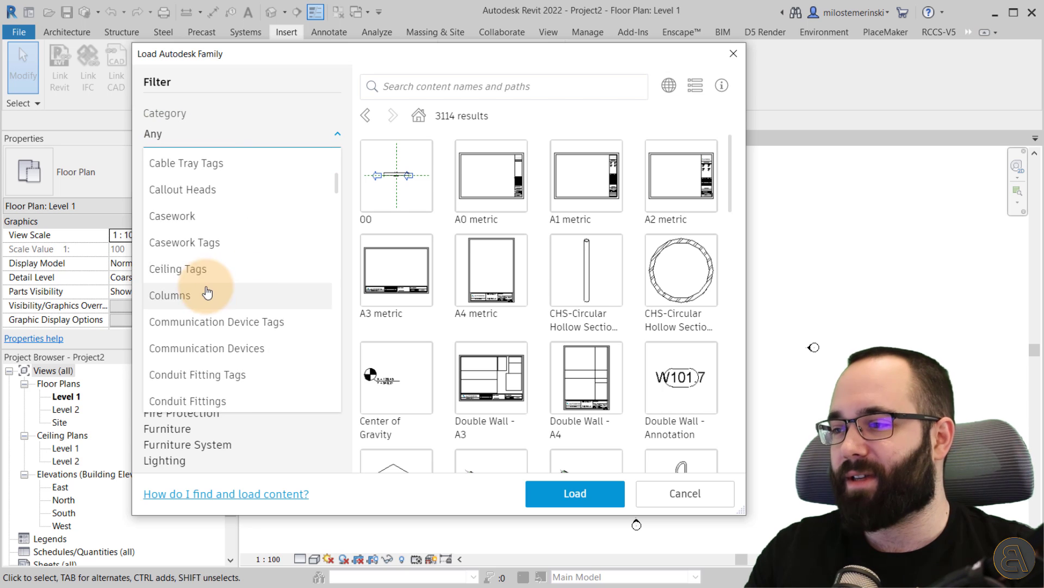
scroll(261, 269, down, 10)
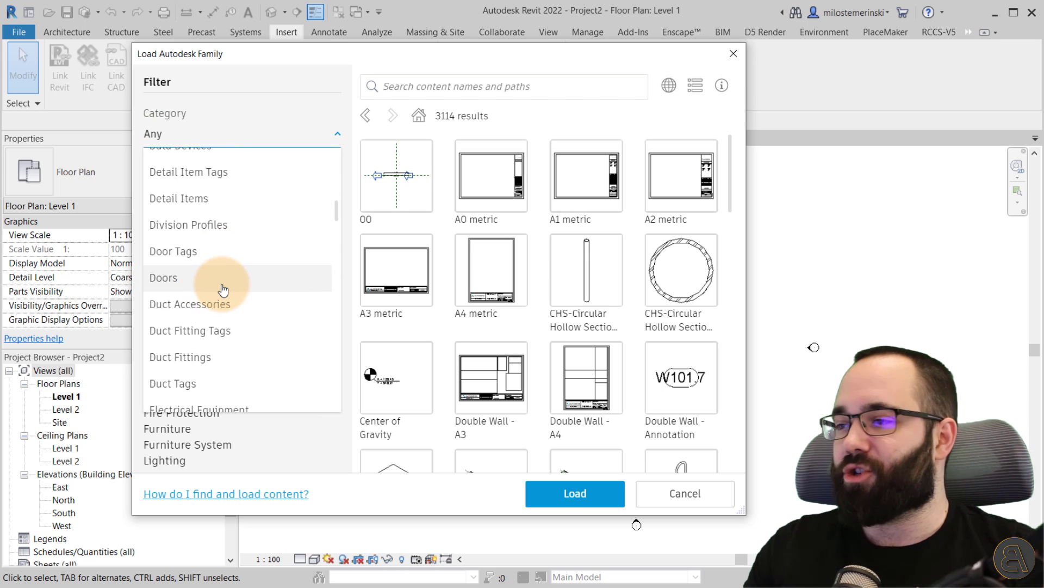
scroll(191, 282, down, 4)
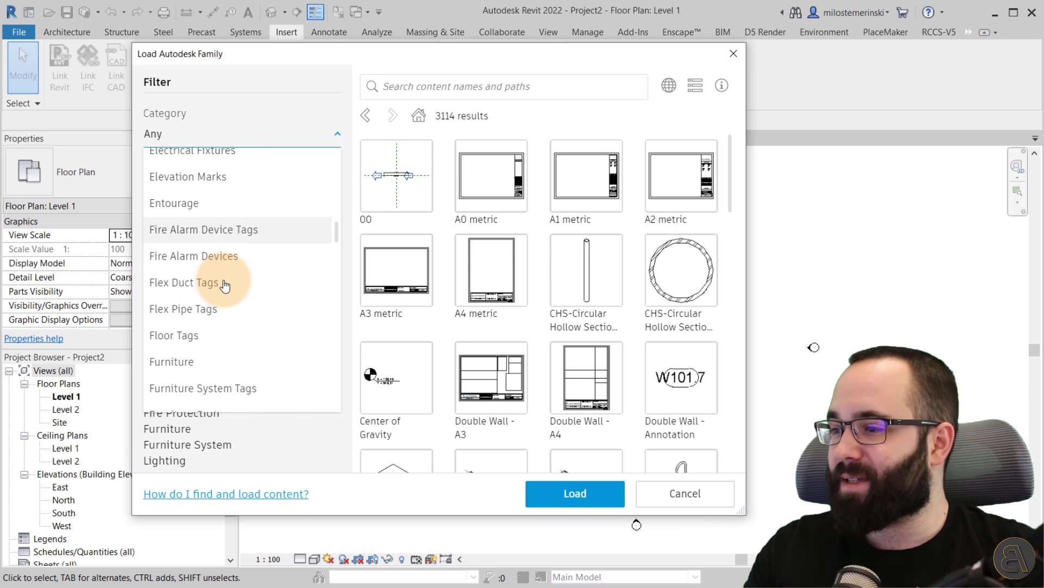
click(207, 260)
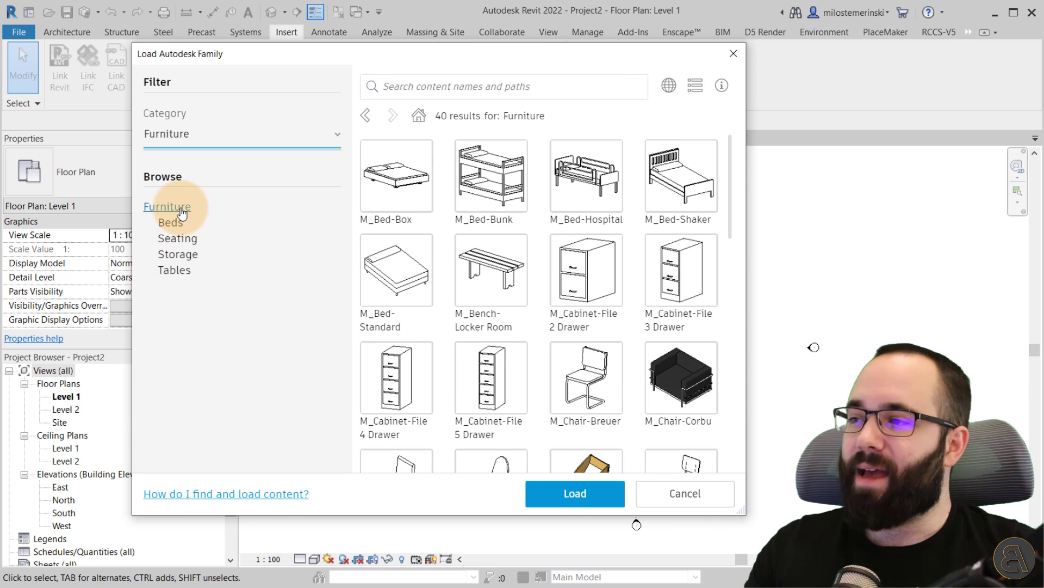
click(193, 254)
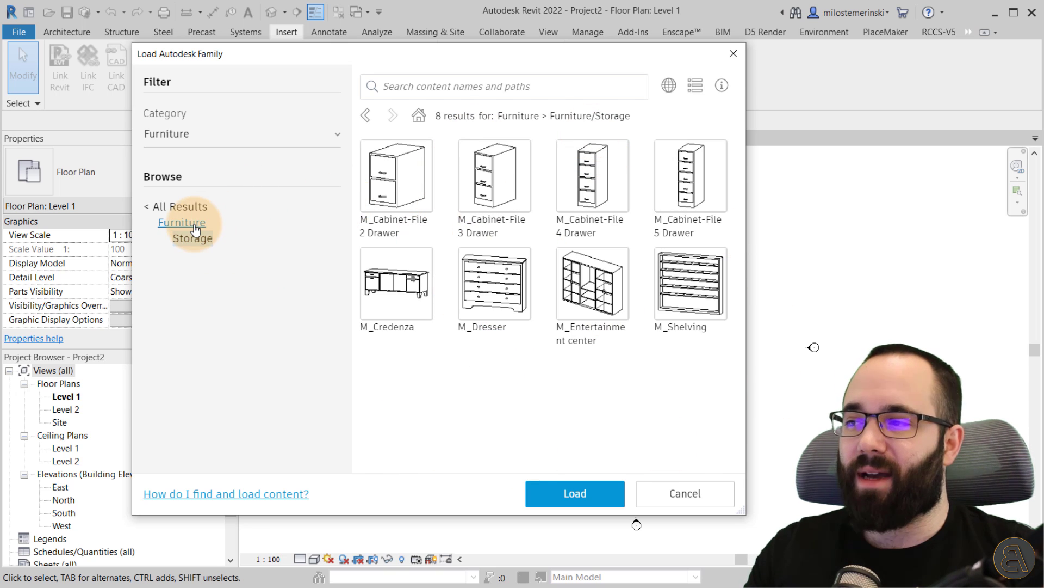
click(365, 120)
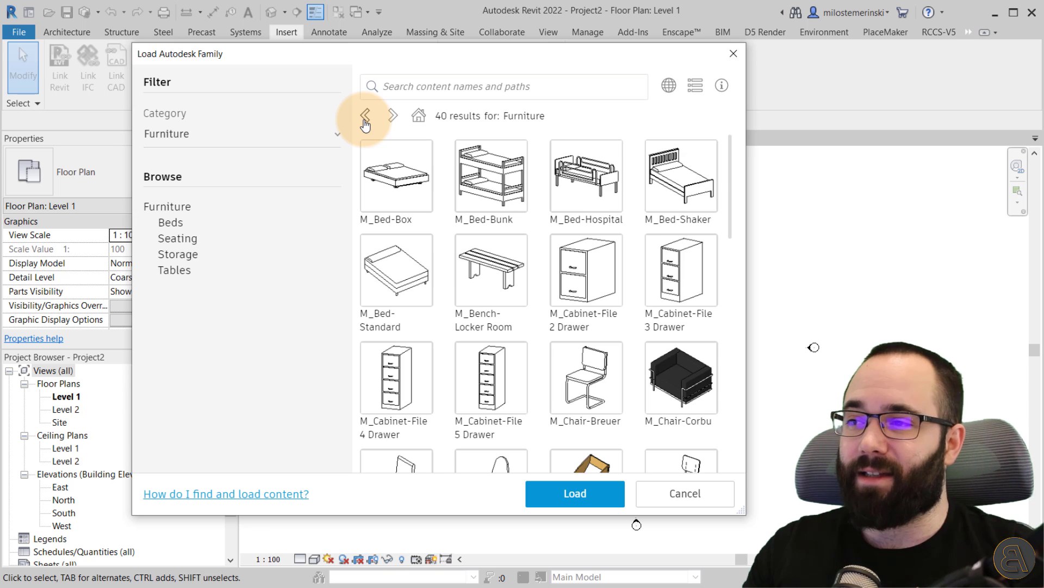
click(451, 85)
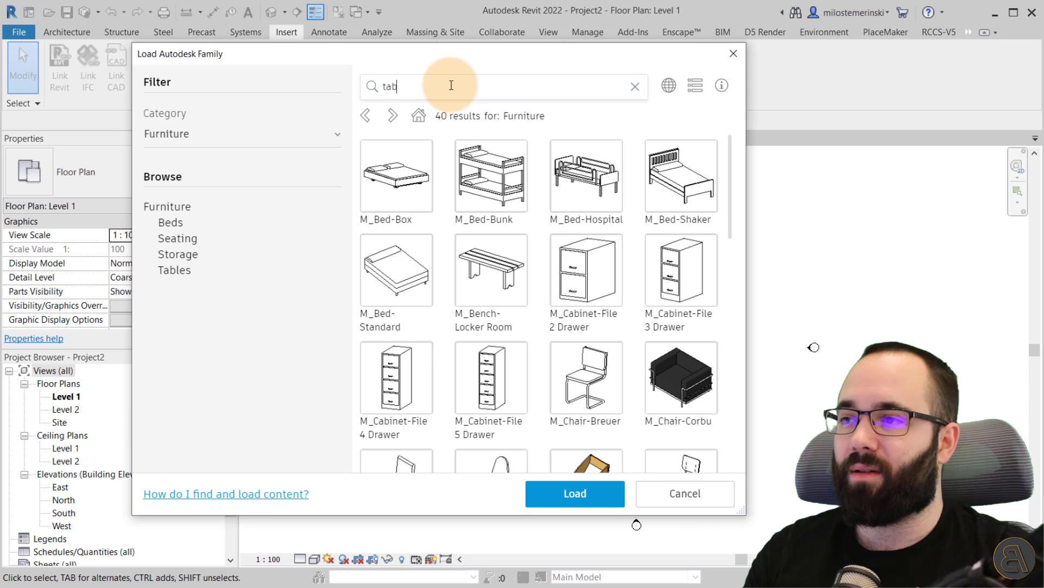
key(Return)
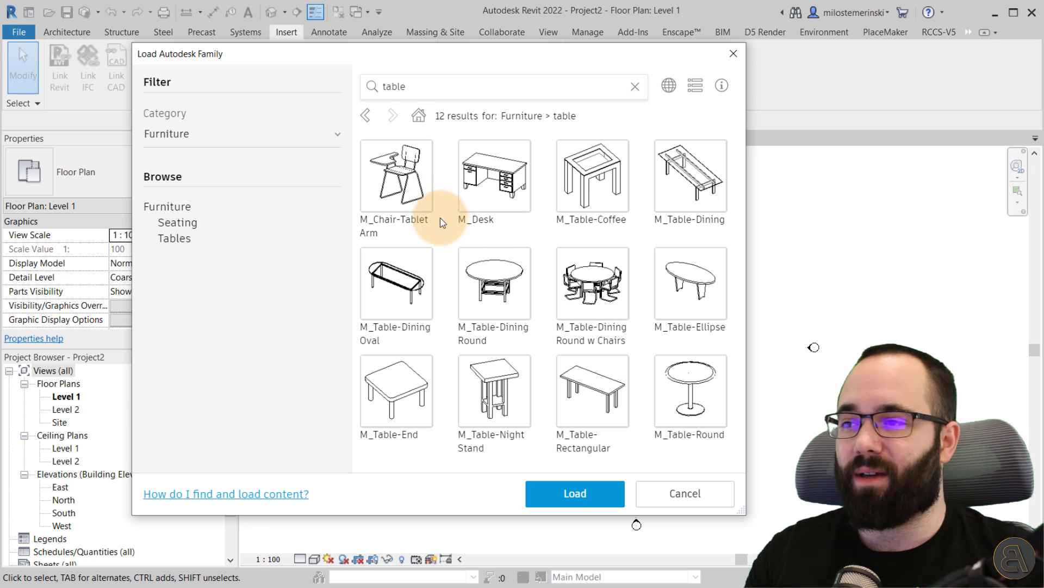
click(615, 493)
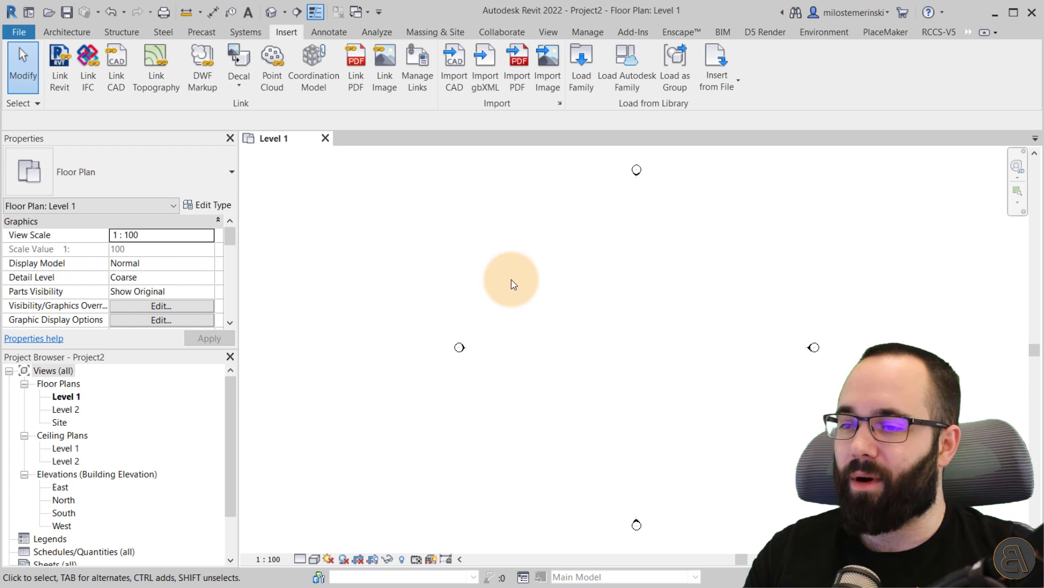
Step: Place one M_Chair-Tablet Arm component in the Level 1 plan
click(67, 32)
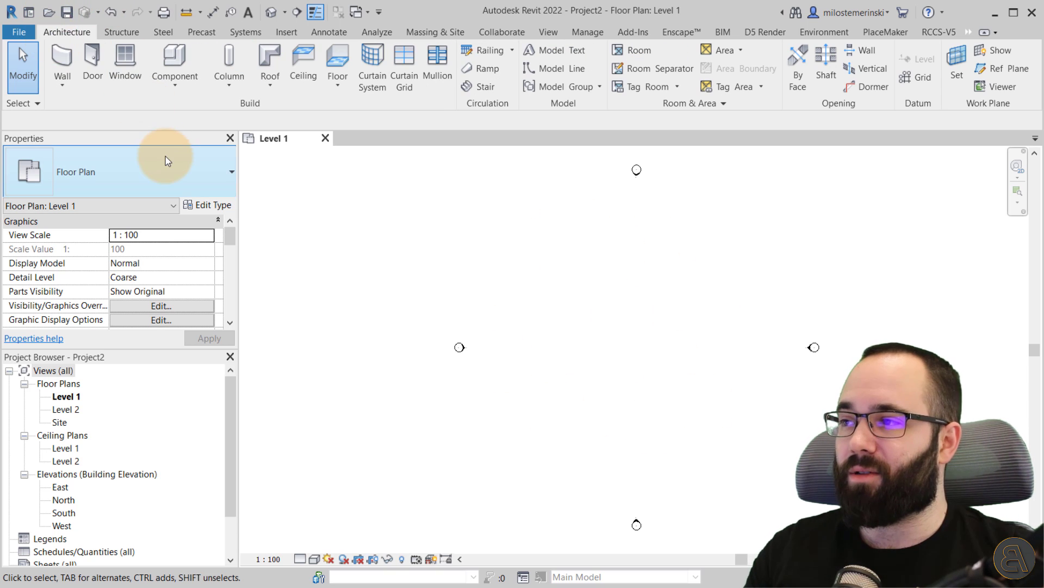
click(173, 59)
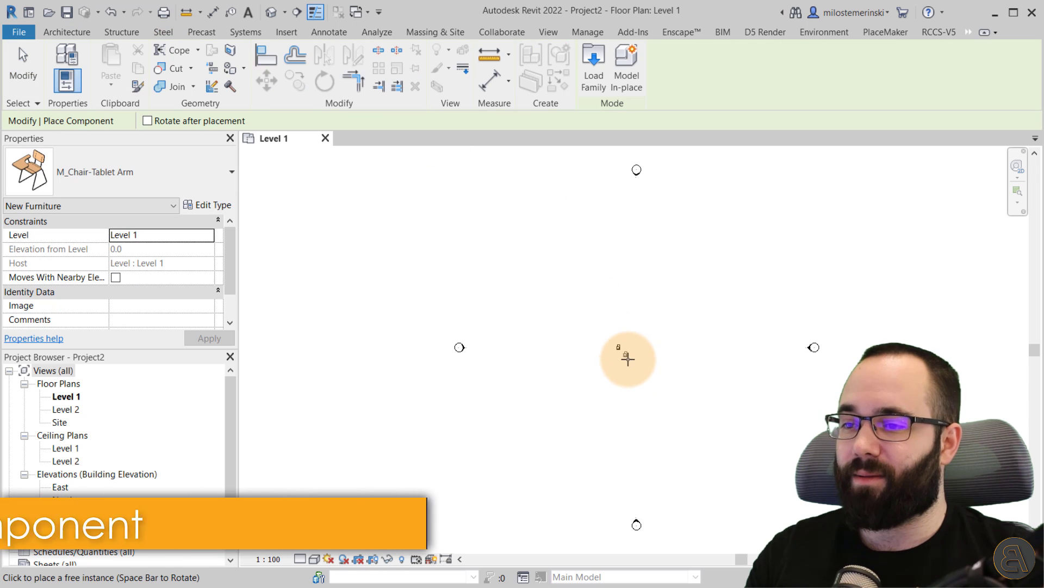
click(572, 284)
key(Escape)
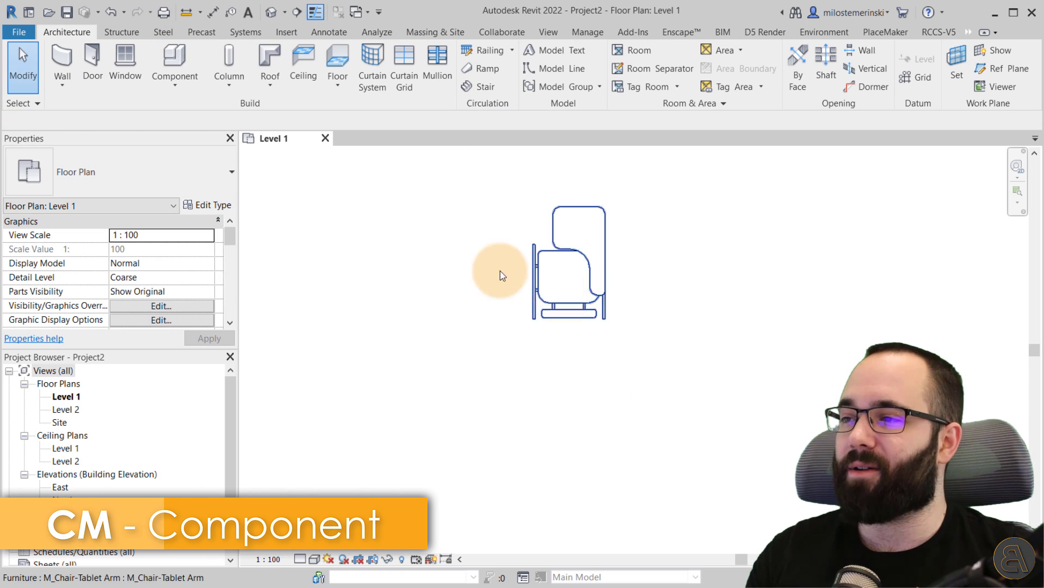
Step: Open the default 3D view with 3D and orbit to see the chair from behind
key(3)
key(d)
shift+middle_drag(606, 350, 637, 410)
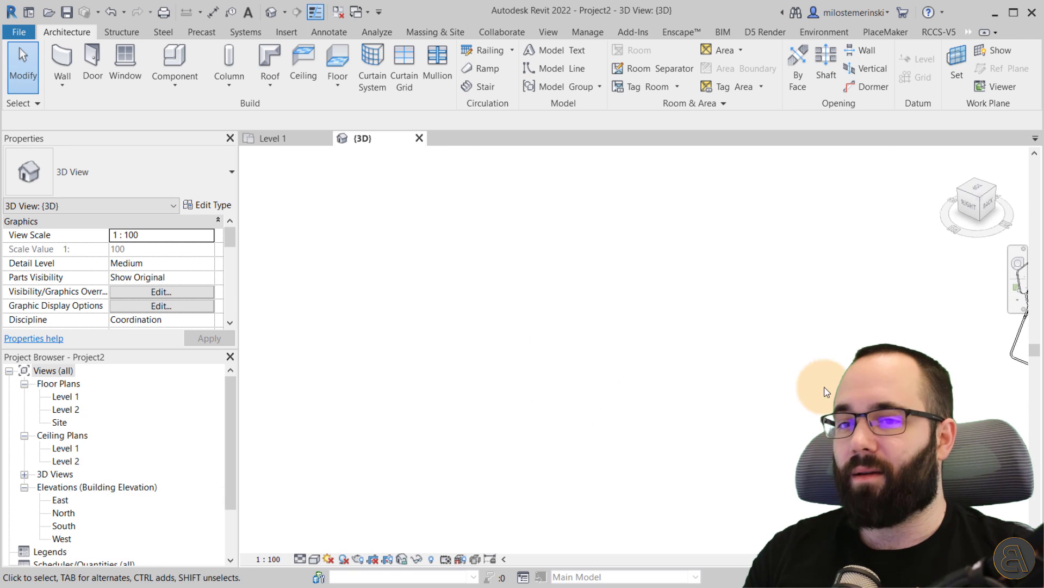
shift+middle_drag(825, 387, 500, 227)
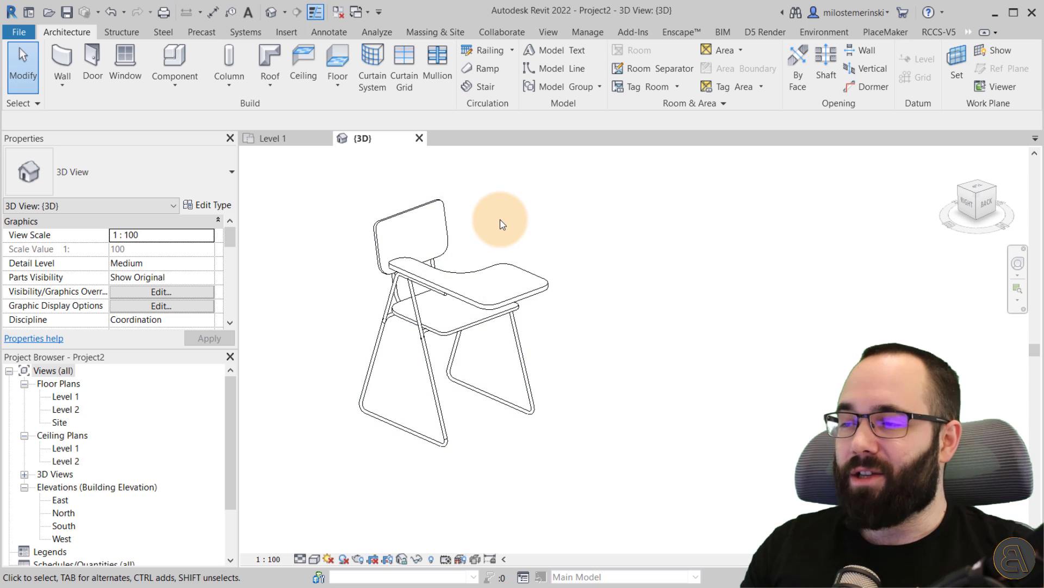
click(292, 33)
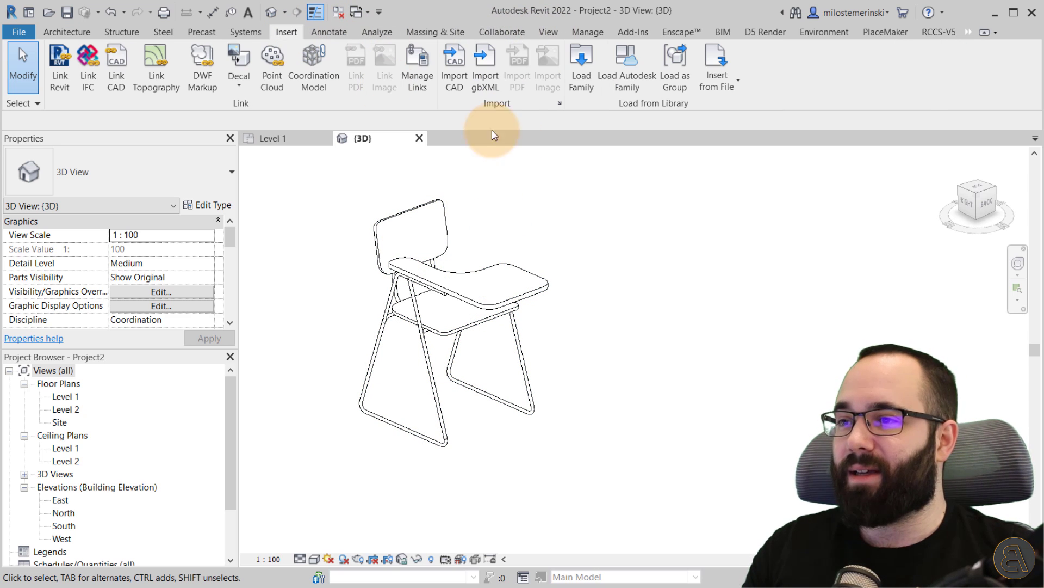
Step: Reopen the Autodesk family library and clear the Furniture filter and 'table' search
click(630, 91)
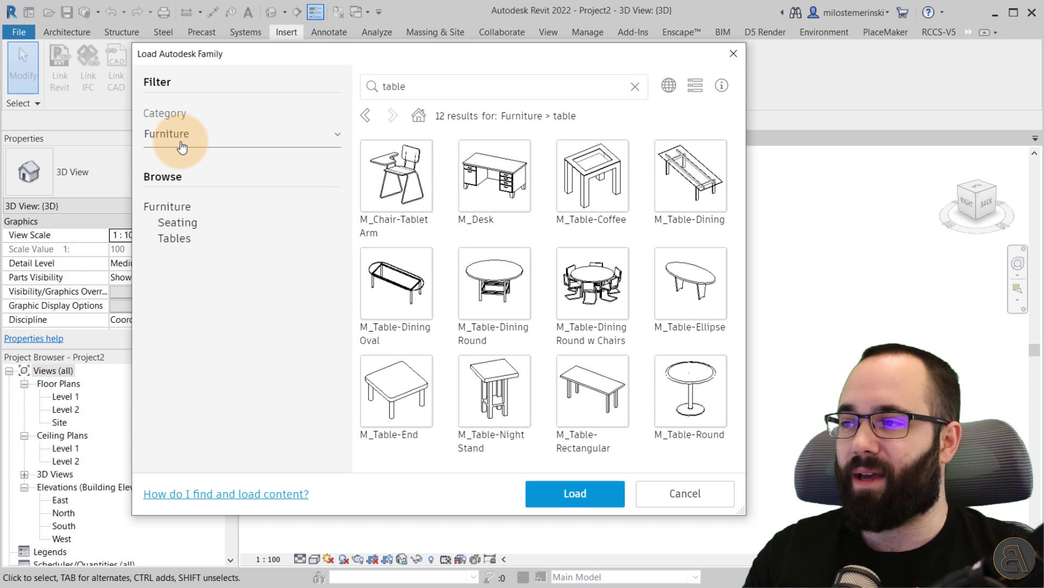
click(173, 208)
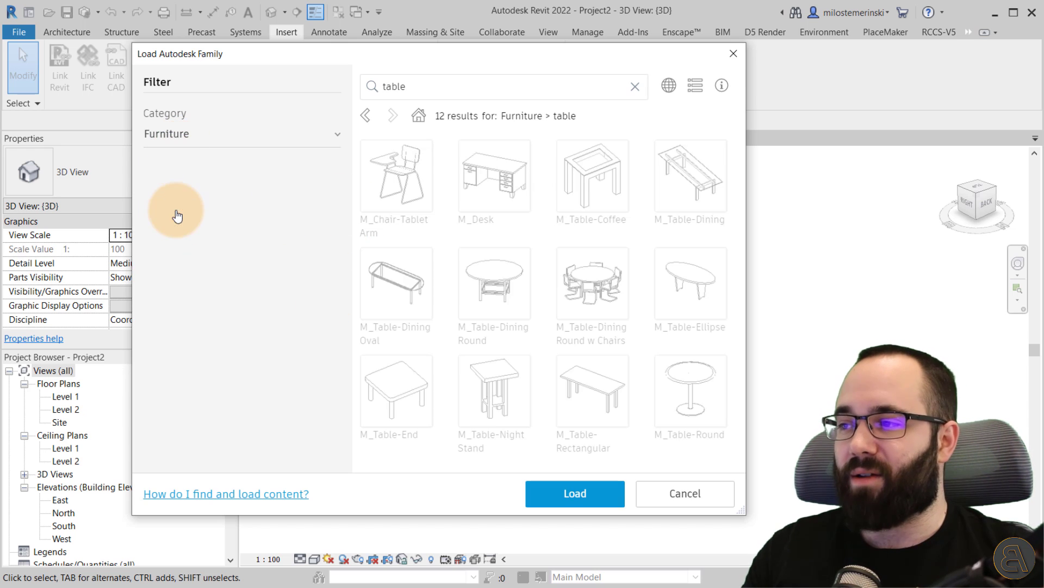
click(186, 153)
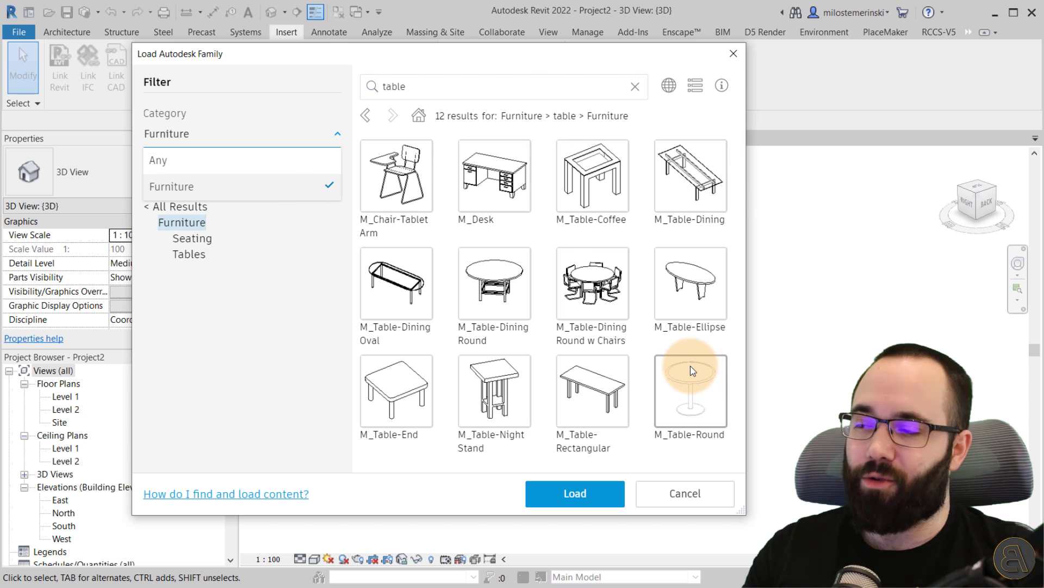
click(173, 160)
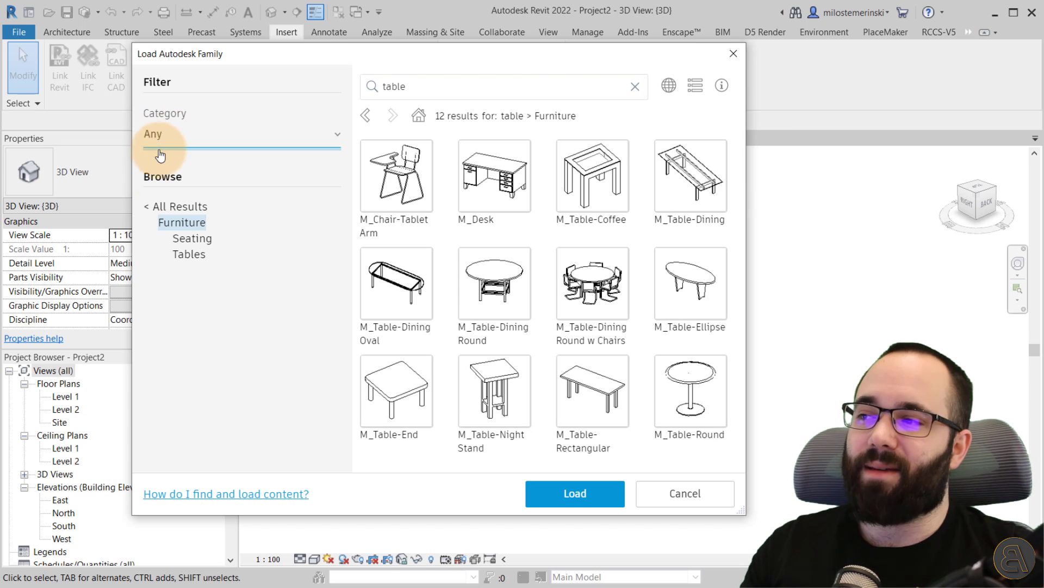
click(158, 209)
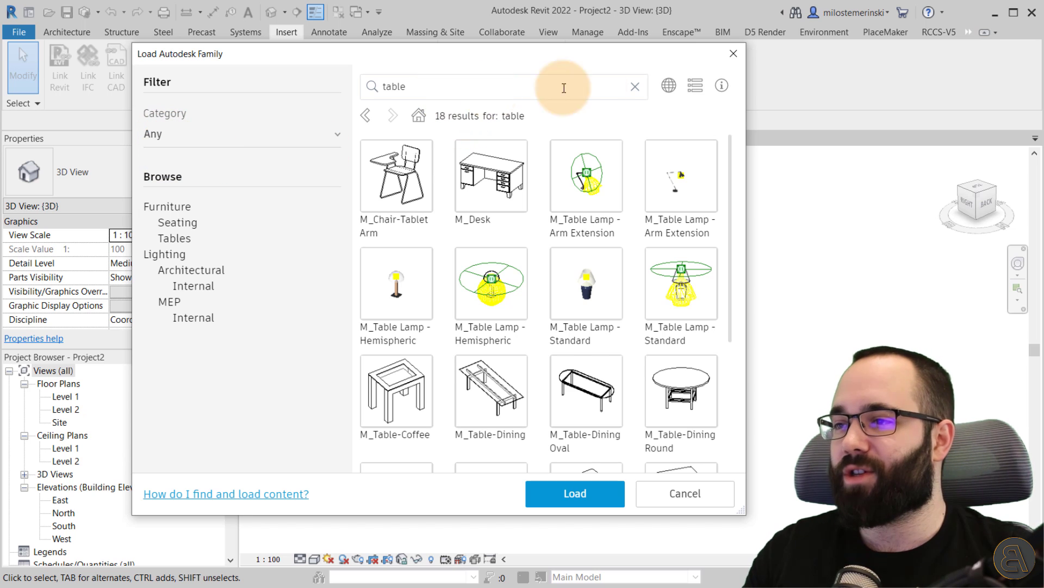
click(635, 86)
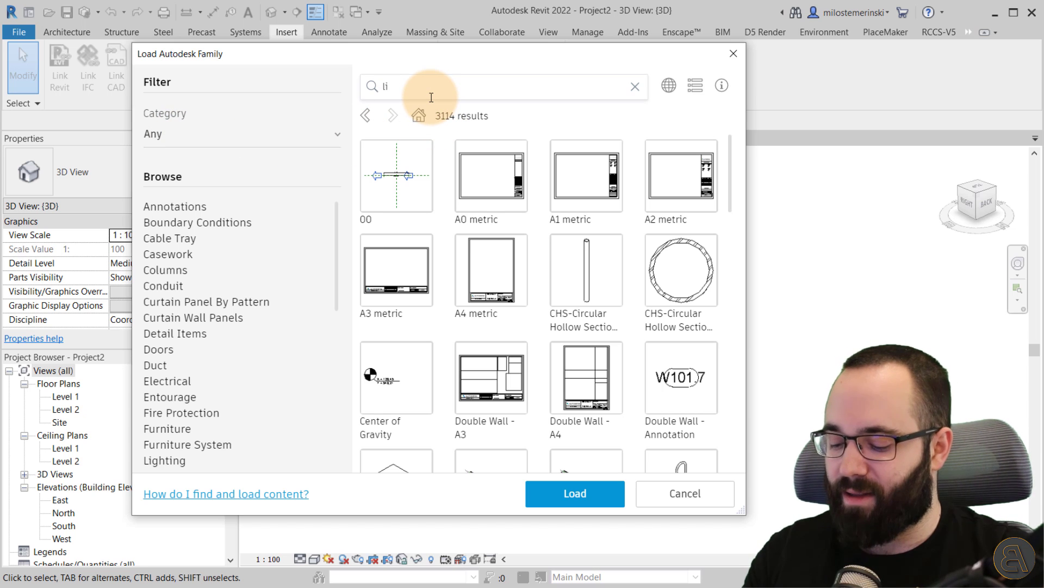
Step: Search the library for 'light' and load M_Floor Lamp - Arm Extension
text(light)
key(Return)
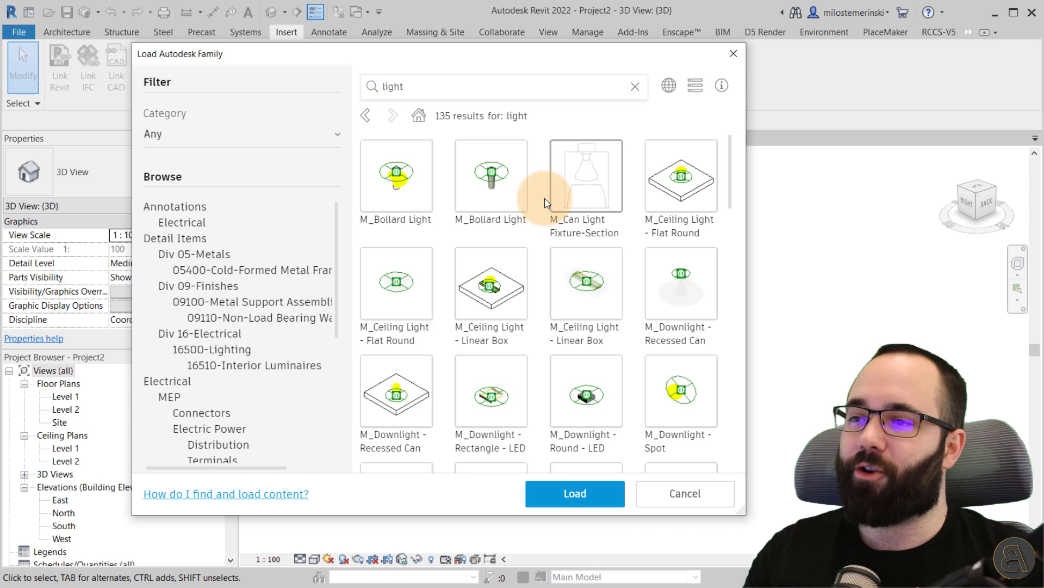
scroll(547, 213, down, 5)
scroll(544, 228, down, 3)
click(677, 276)
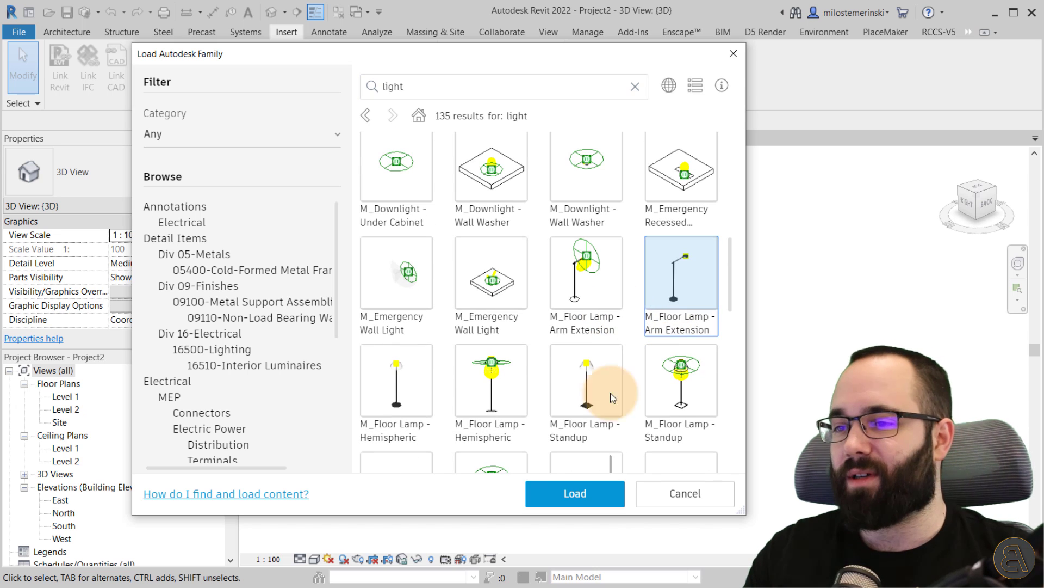
click(561, 493)
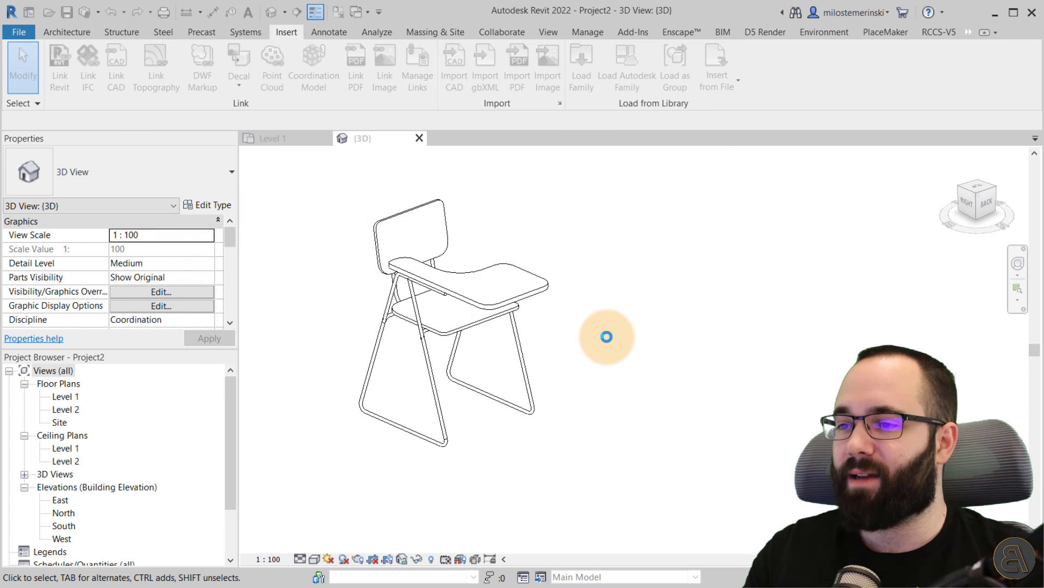
Step: Place an M_Floor Lamp - Arm Extension next to the chair on Level 1
scroll(606, 347, down, 2)
click(67, 32)
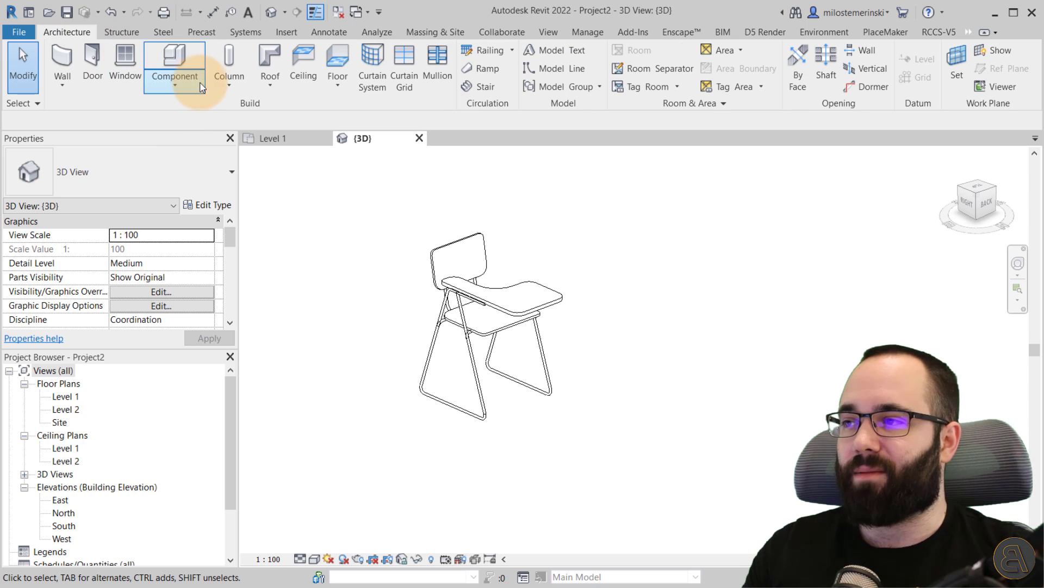
scroll(624, 354, down, 2)
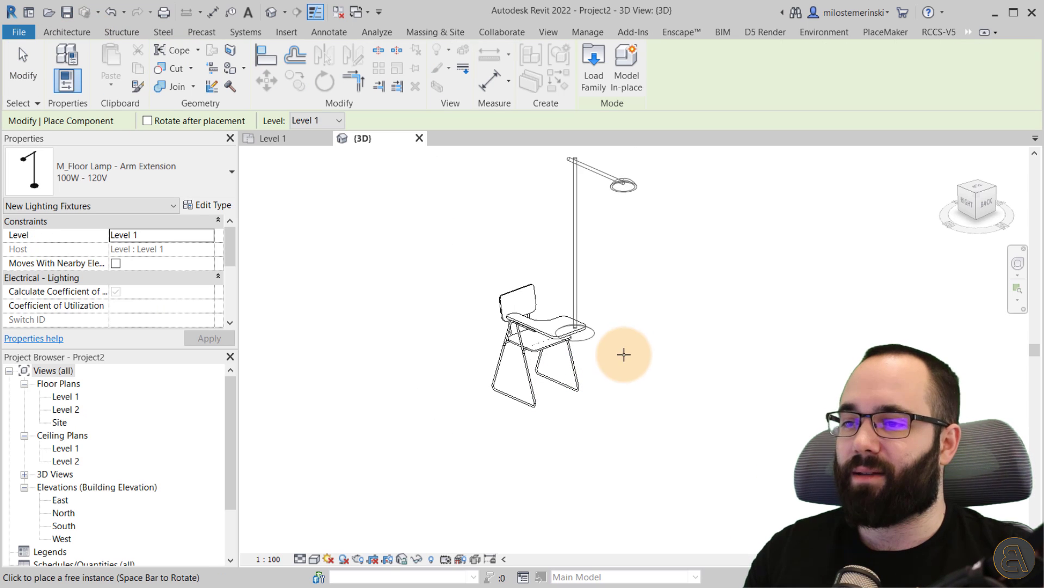
click(658, 371)
key(Escape)
key(Escape)
Step: Rotate the lamp about 140 degrees and move it down-left beside the chair
click(612, 354)
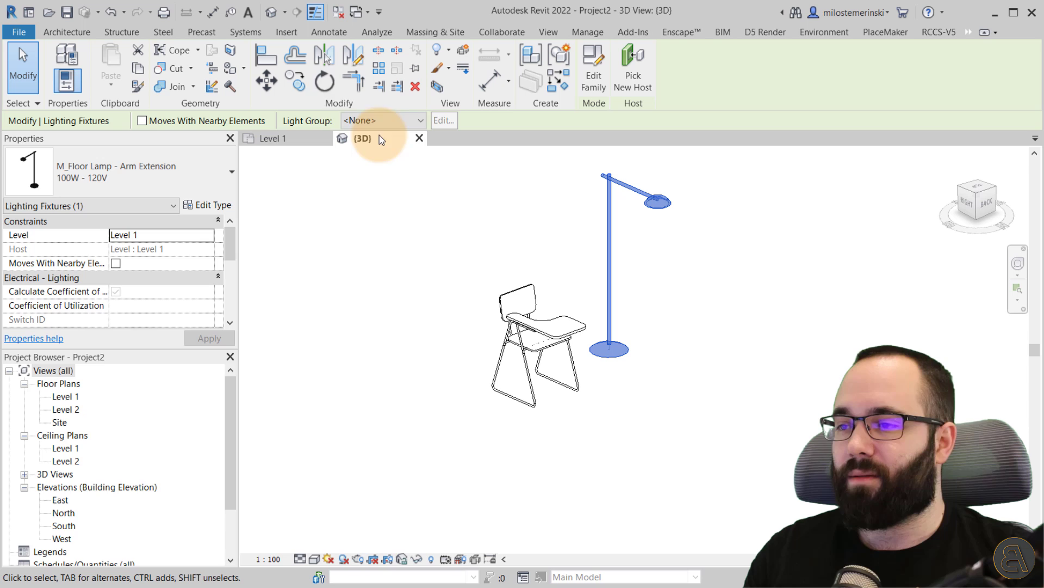
click(329, 89)
click(777, 315)
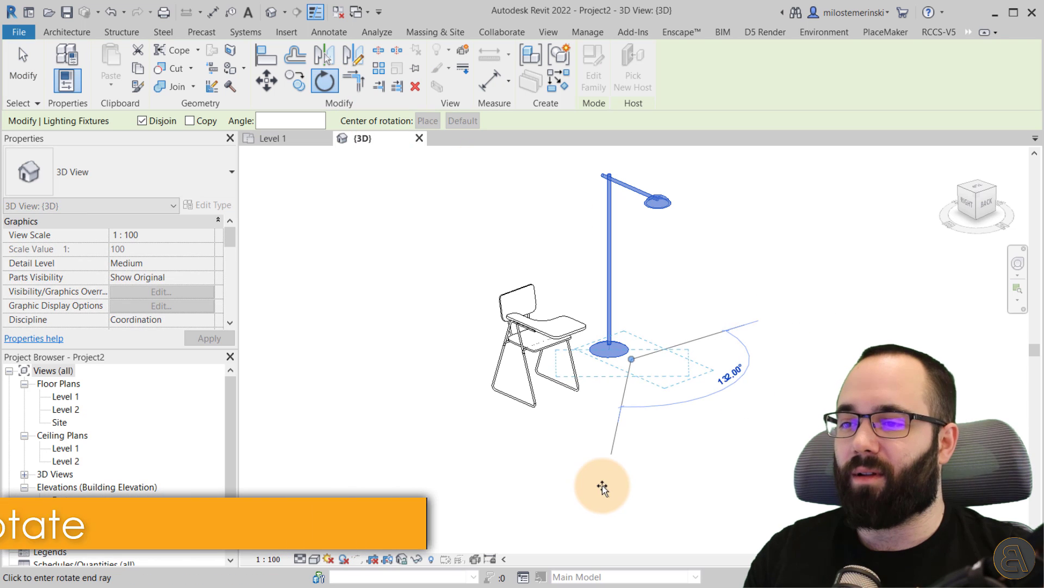
click(513, 497)
click(719, 398)
drag(674, 372, 650, 408)
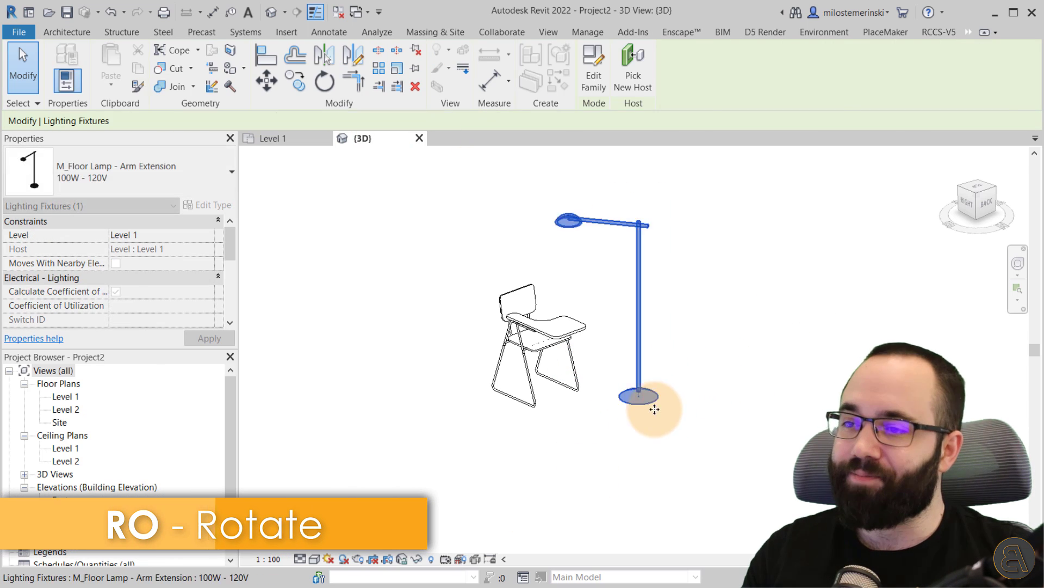
click(748, 420)
click(287, 32)
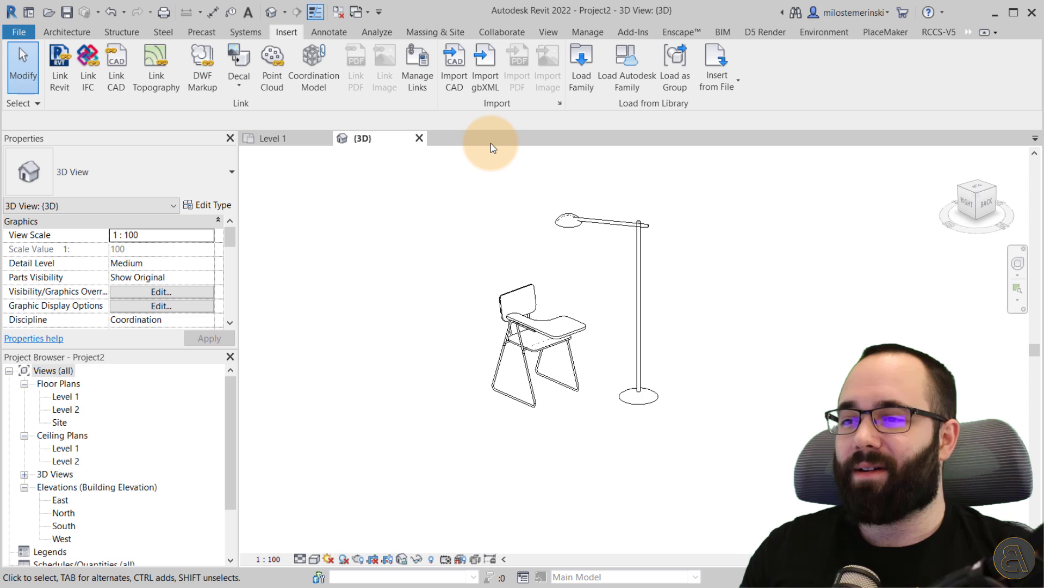
Step: Load Bedroom.rvt as a group and accept the duplicate types warning
click(673, 89)
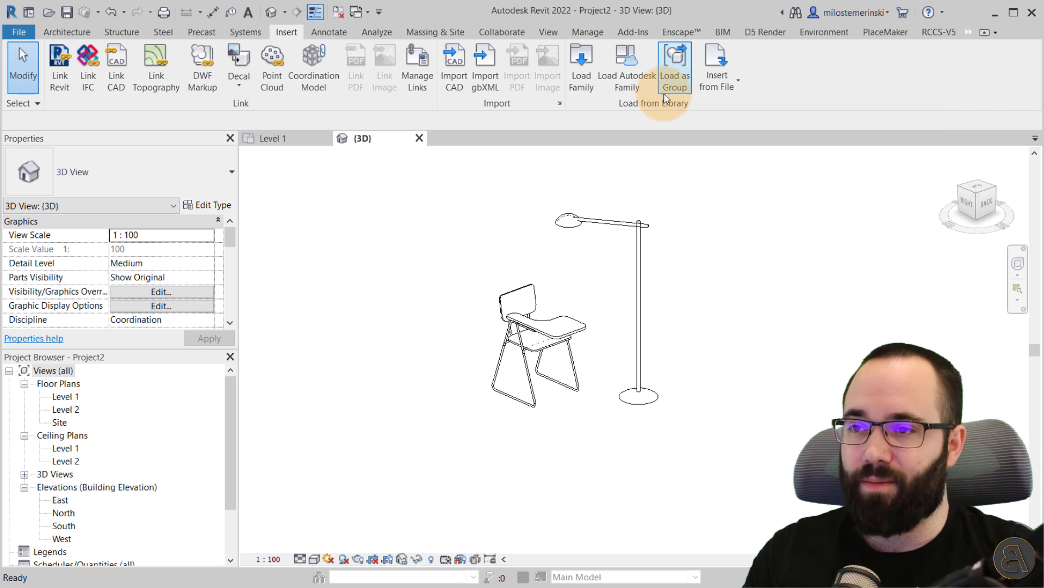
drag(529, 151, 438, 151)
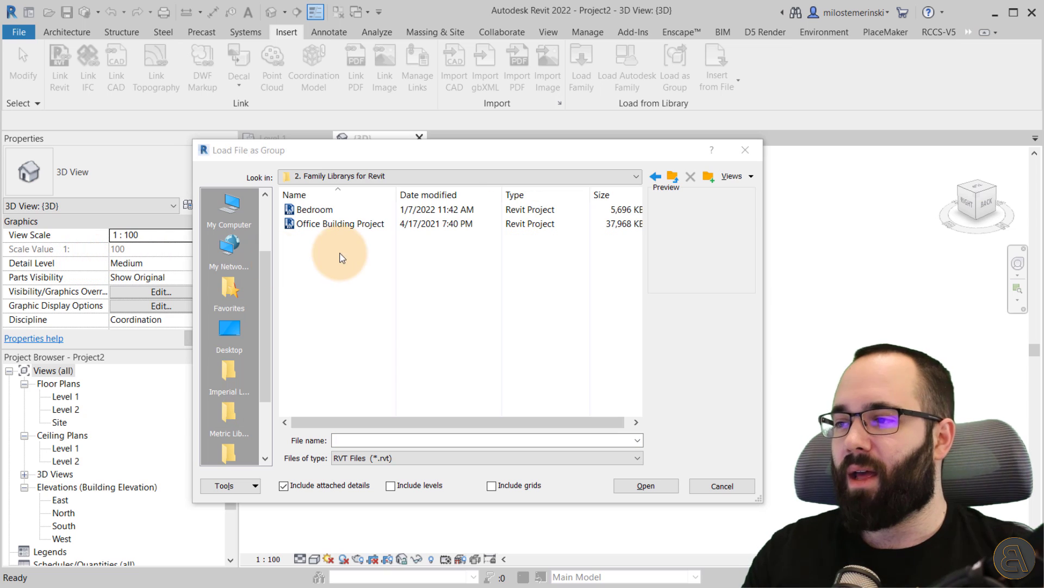
click(314, 210)
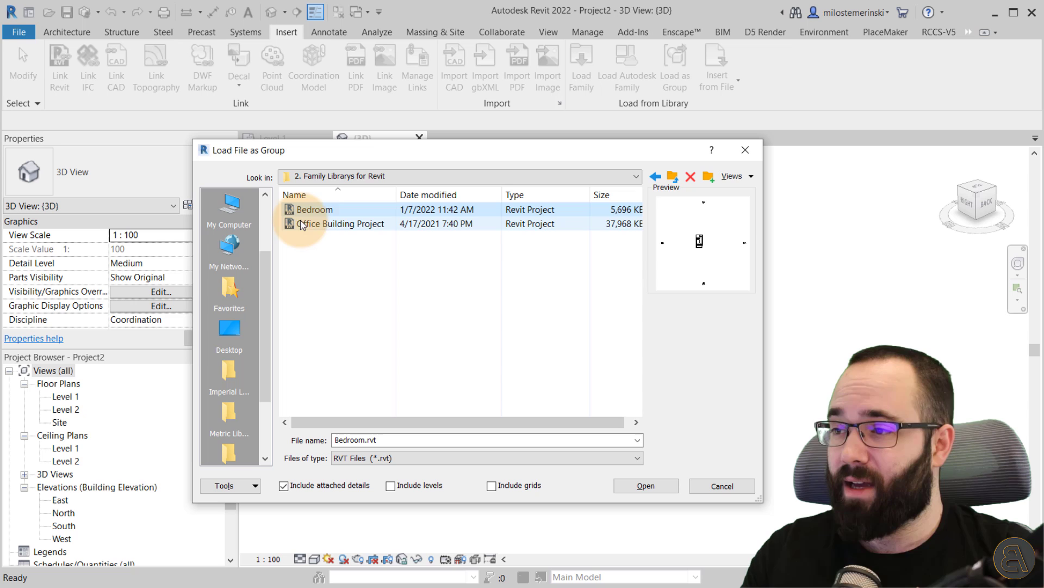
click(646, 485)
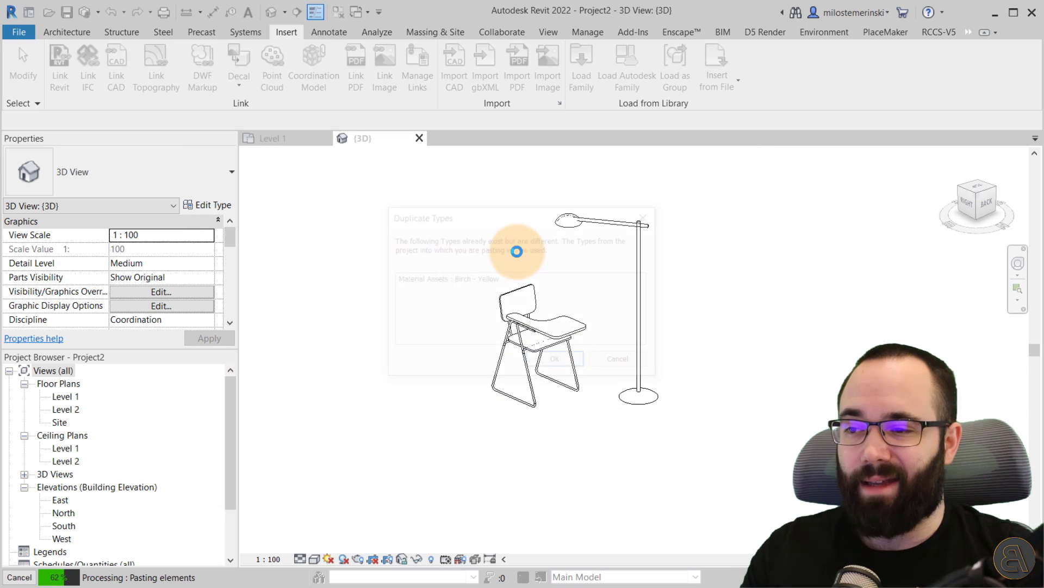
click(558, 359)
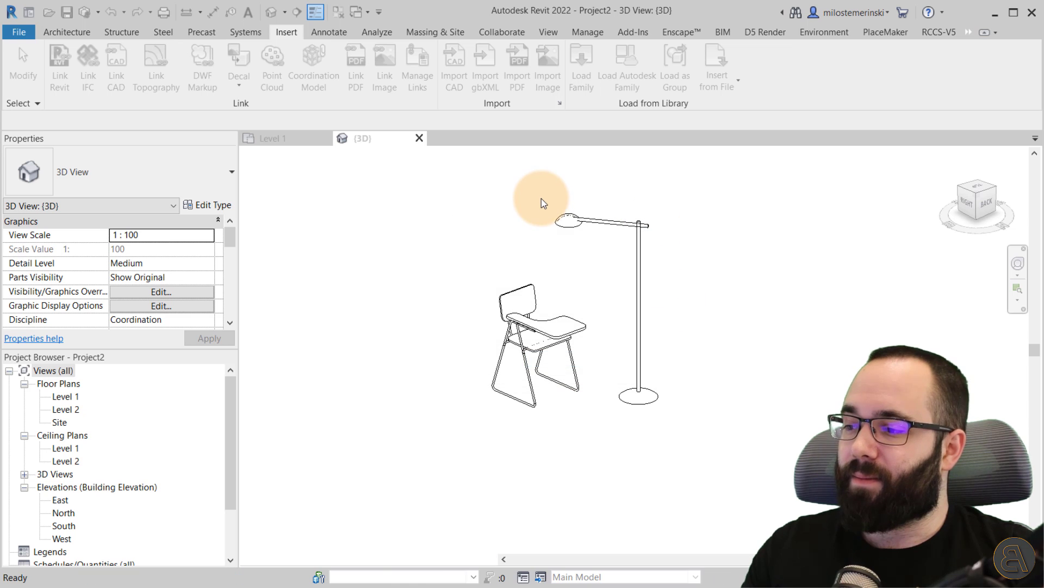
middle_drag(490, 259, 471, 291)
Step: Open the Level 1 plan and drag the Bedroom group from Groups > Model into it
scroll(446, 261, up, 2)
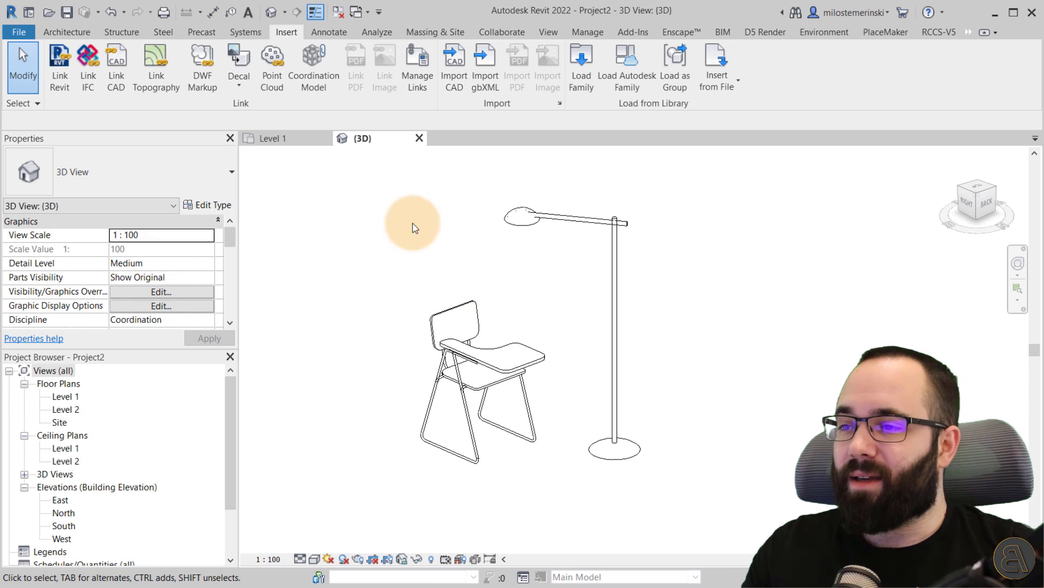
click(272, 138)
scroll(474, 269, down, 3)
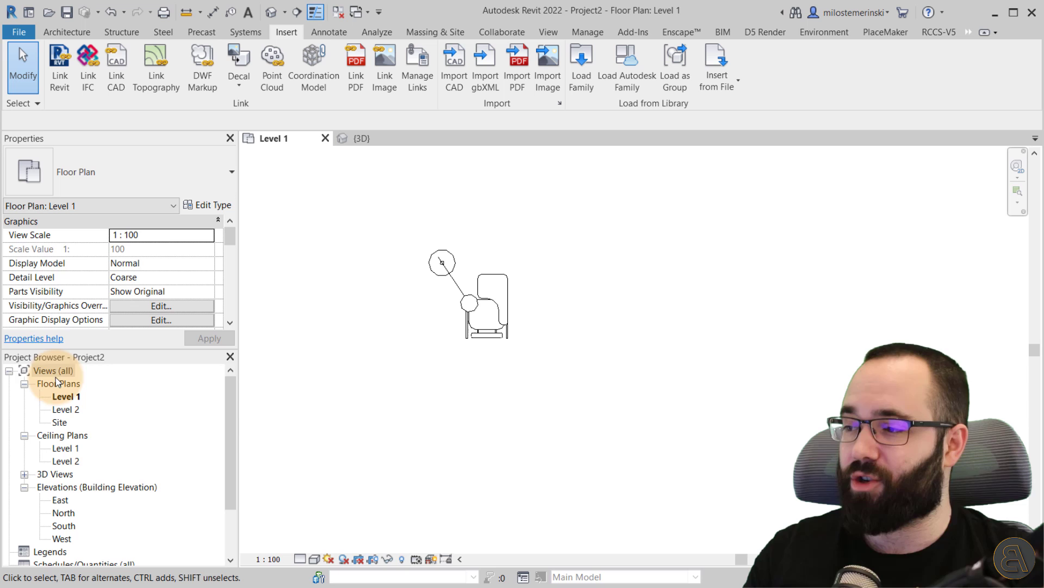
drag(233, 401, 240, 468)
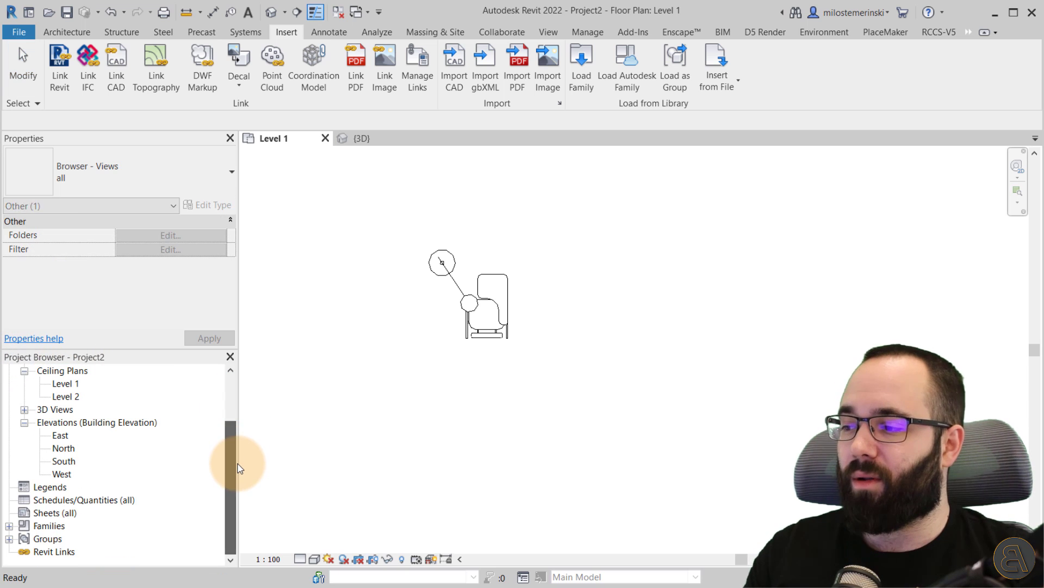
click(54, 527)
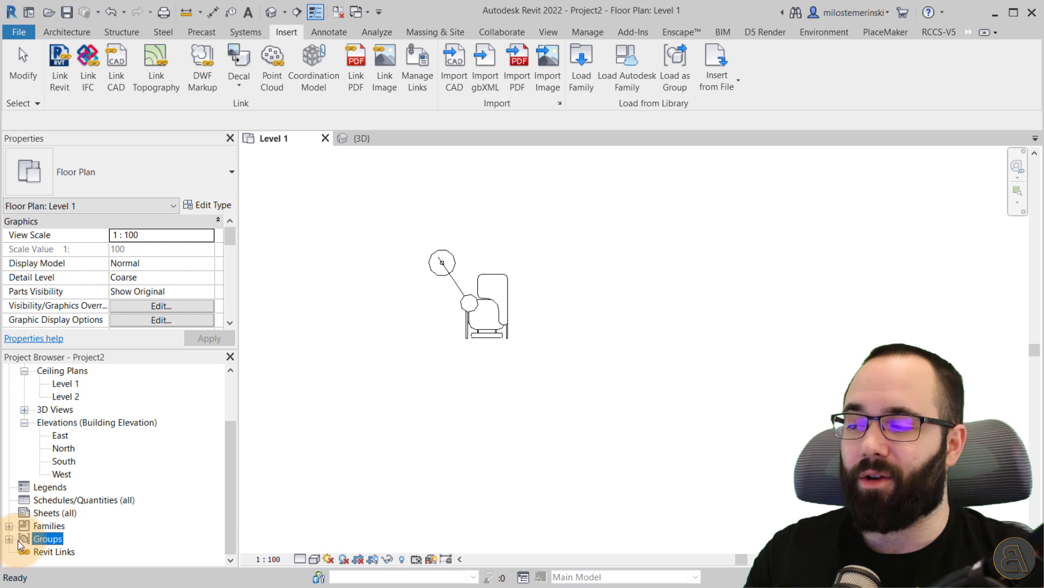
click(10, 539)
click(52, 539)
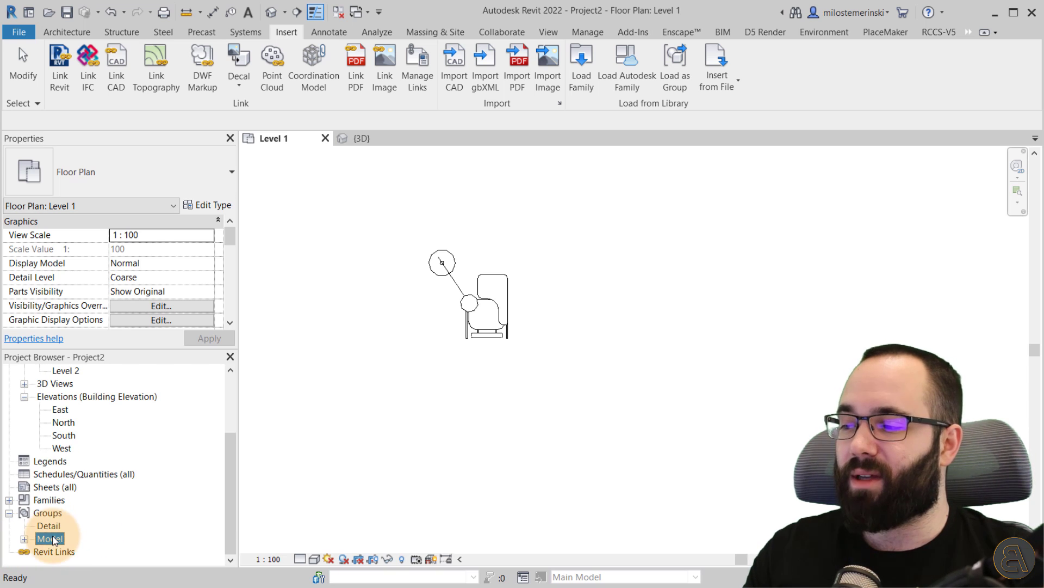
click(24, 538)
click(81, 539)
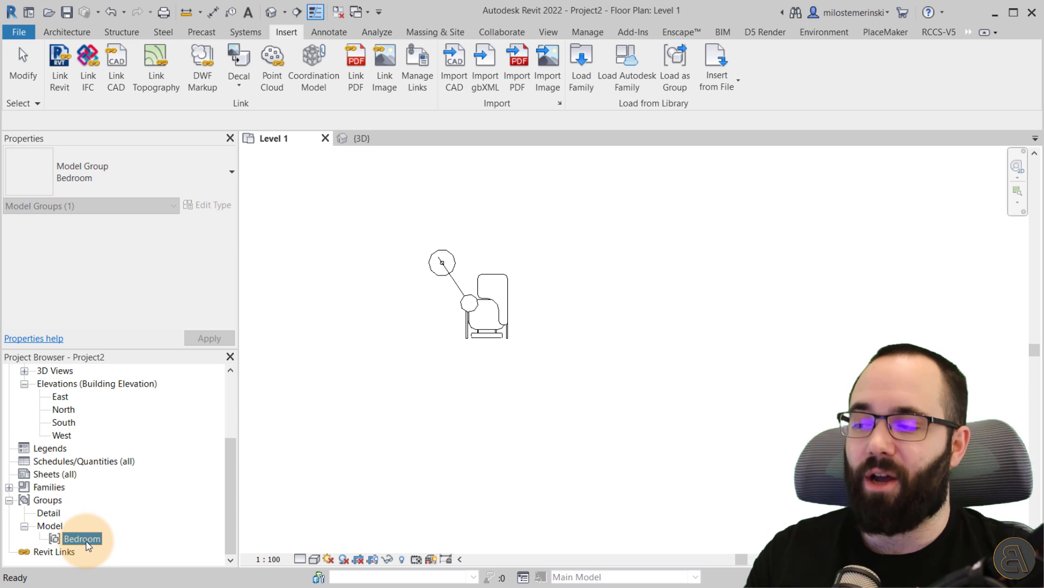
drag(86, 541, 638, 350)
scroll(634, 337, down, 3)
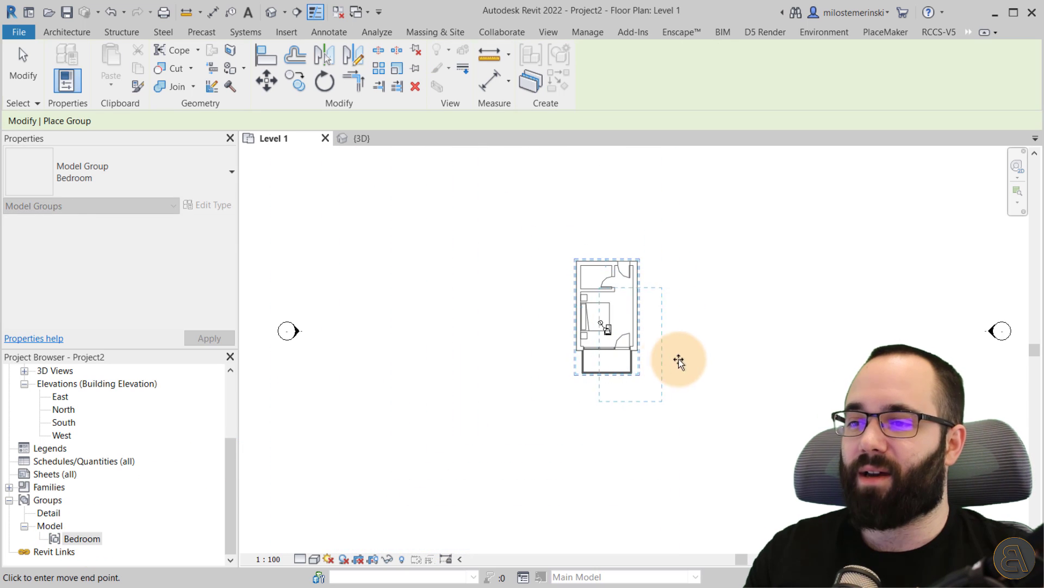
Step: Drop the Bedroom group into the Level 1 plan and check it in the 3D view
click(612, 426)
scroll(693, 350, up, 4)
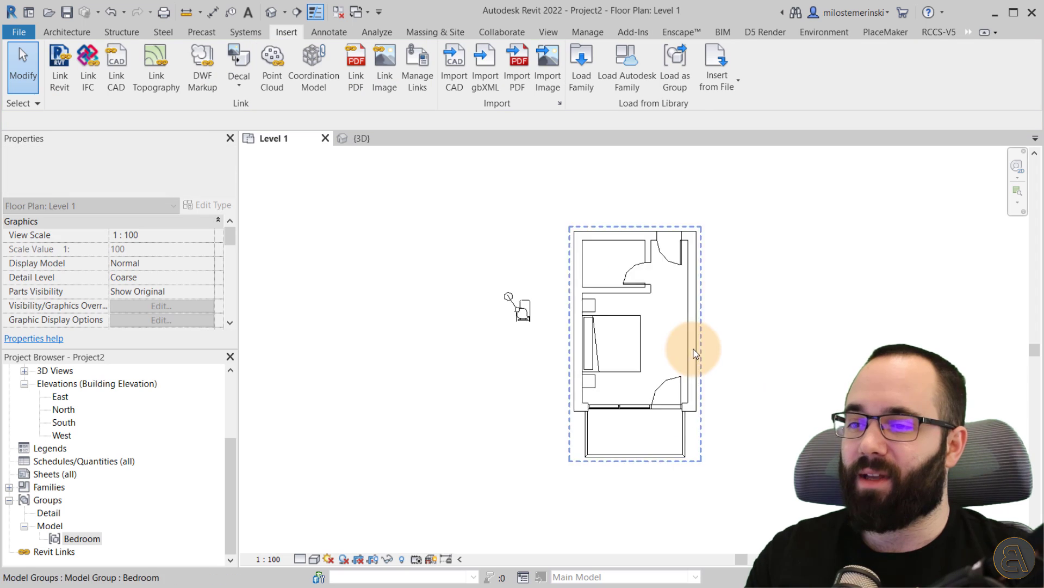
click(372, 137)
scroll(680, 286, down, 6)
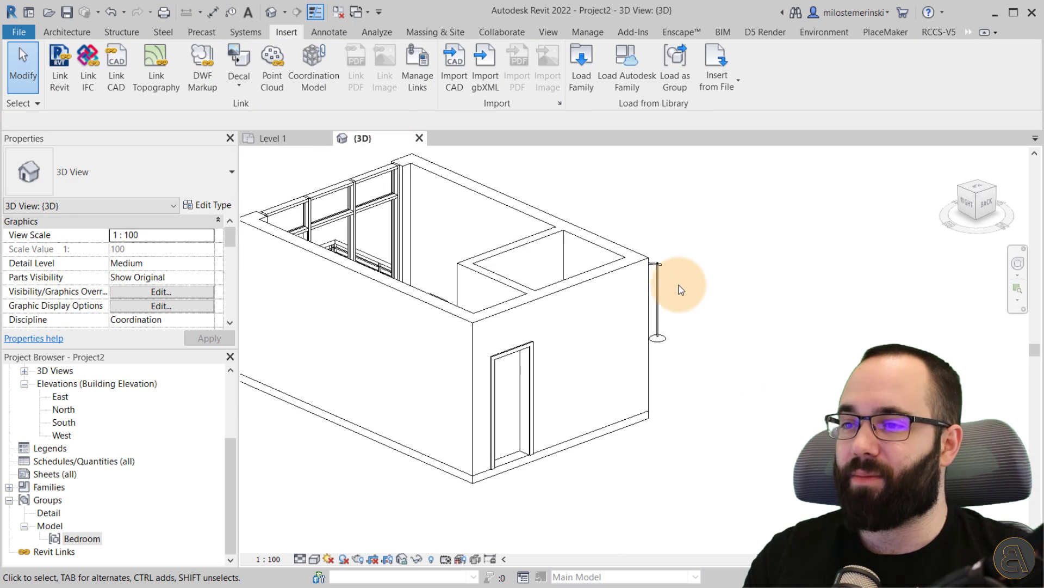
shift+middle_drag(618, 299, 741, 373)
click(687, 337)
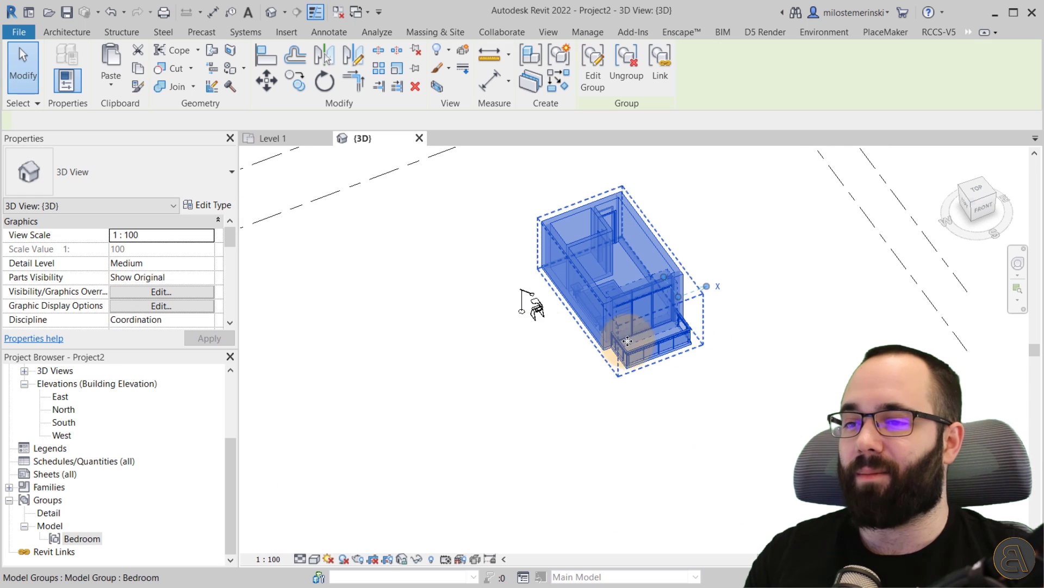
click(272, 139)
middle_drag(709, 289, 543, 294)
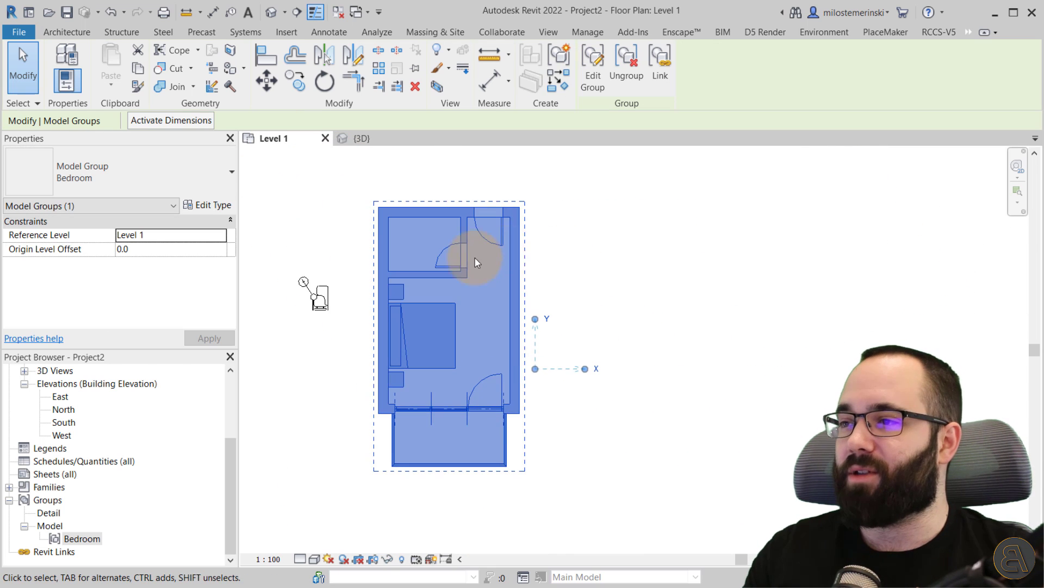
scroll(476, 261, down, 1)
Step: Copy the Bedroom group twice, 4000 apart to the right, from its top wall corner
click(295, 80)
scroll(430, 227, up, 2)
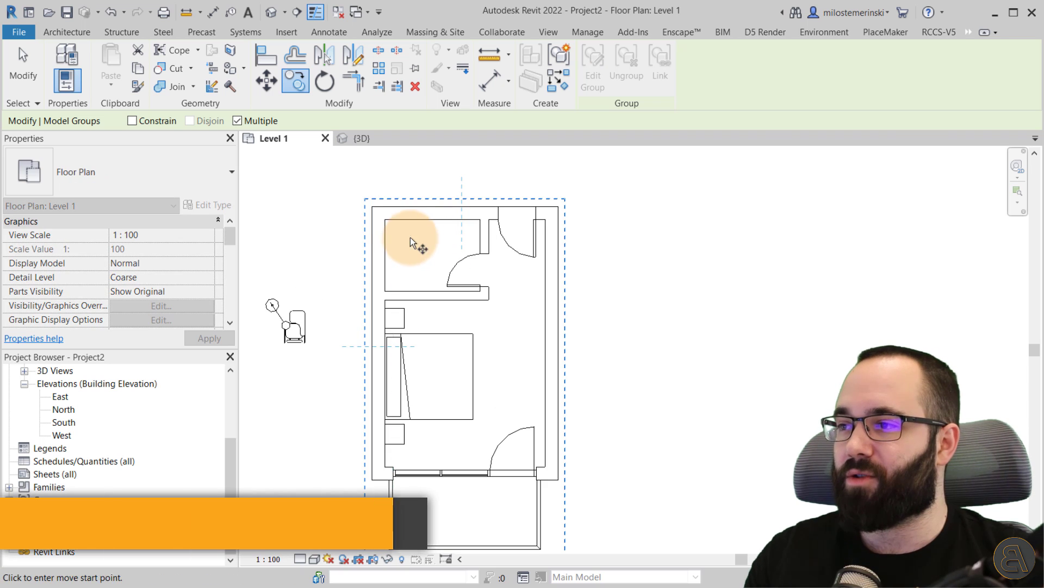
click(372, 219)
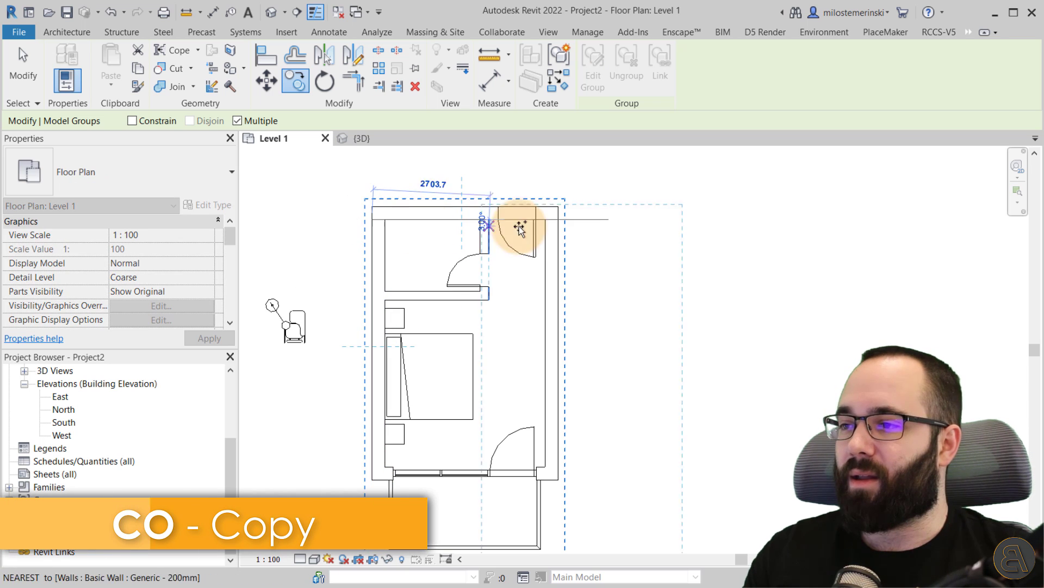
click(546, 220)
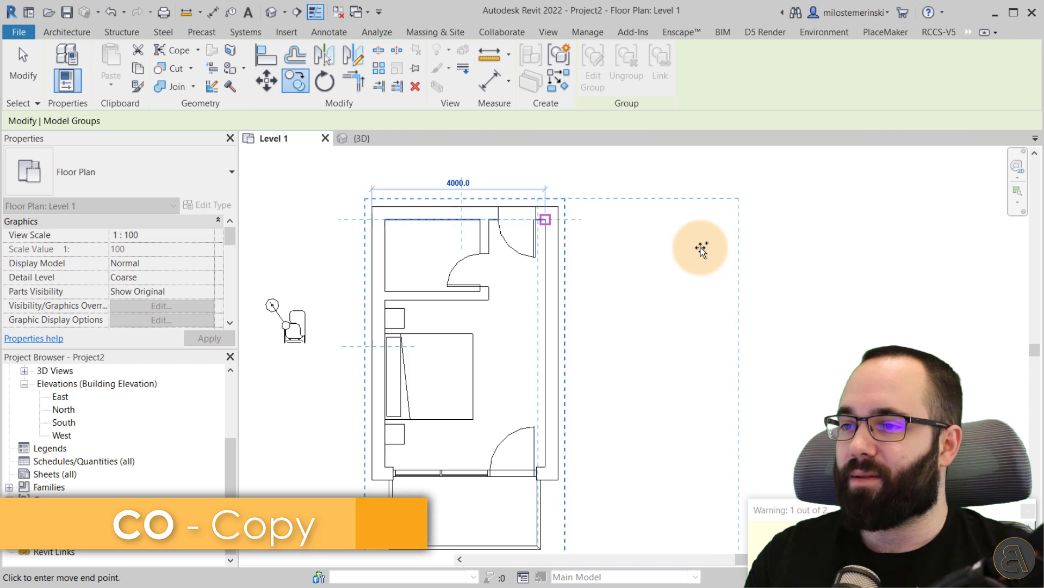
click(720, 220)
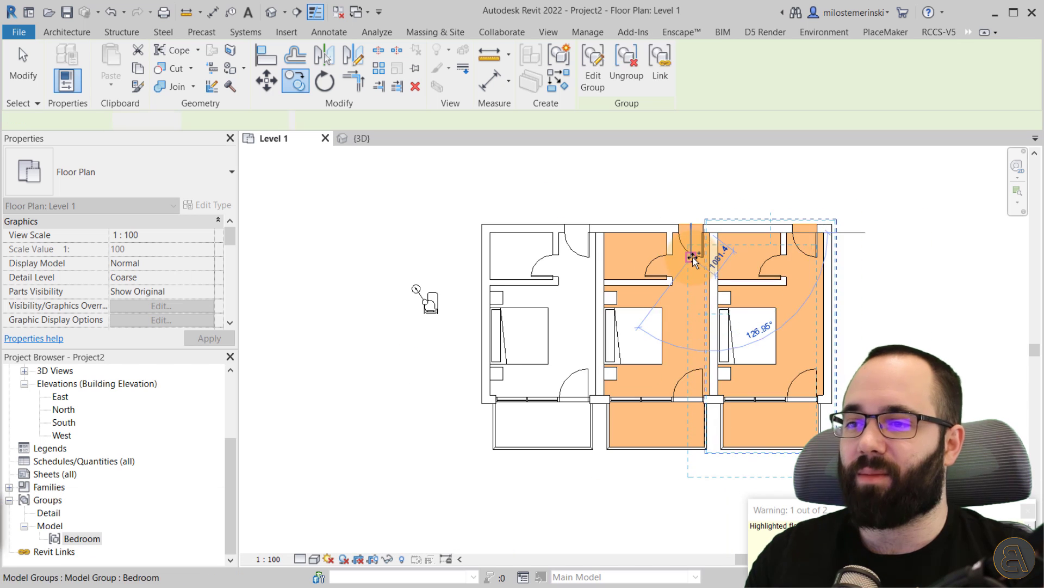
key(Escape)
key(Escape)
scroll(630, 259, down, 1)
Step: Tab-select the shared partition wall between the first two bedroom groups
click(560, 317)
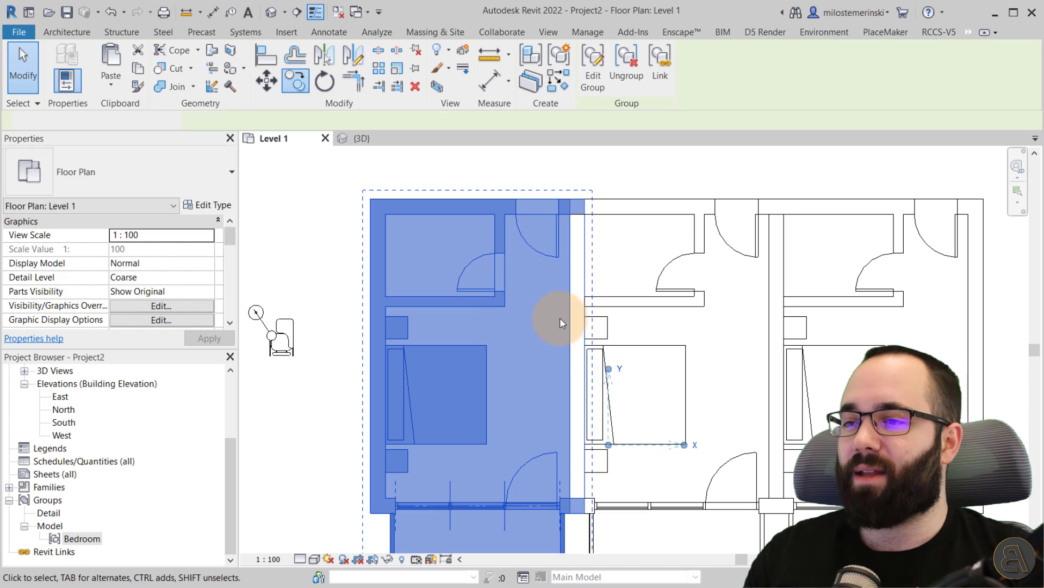
key(Escape)
key(Tab)
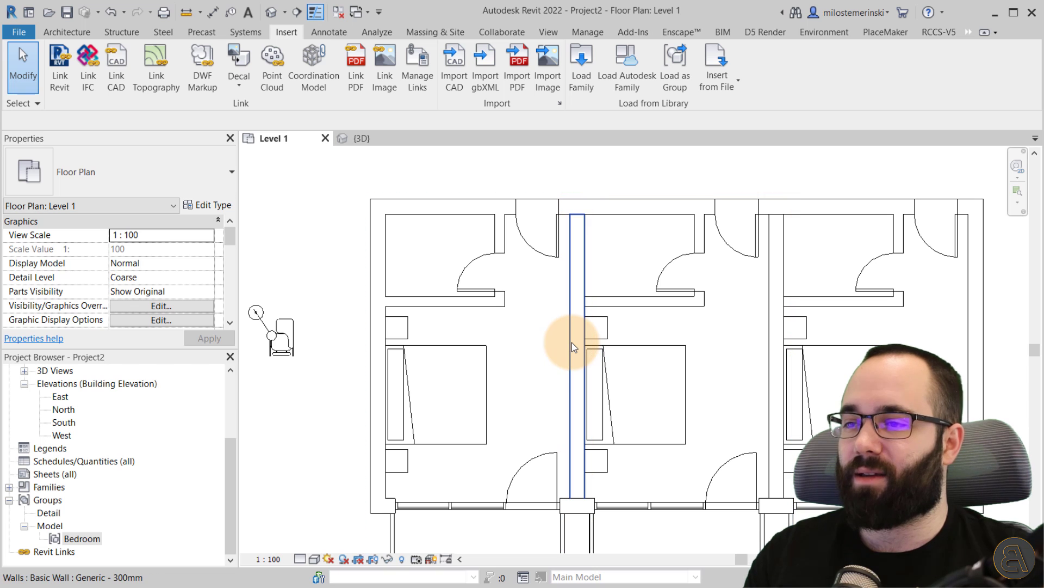
click(572, 342)
click(645, 375)
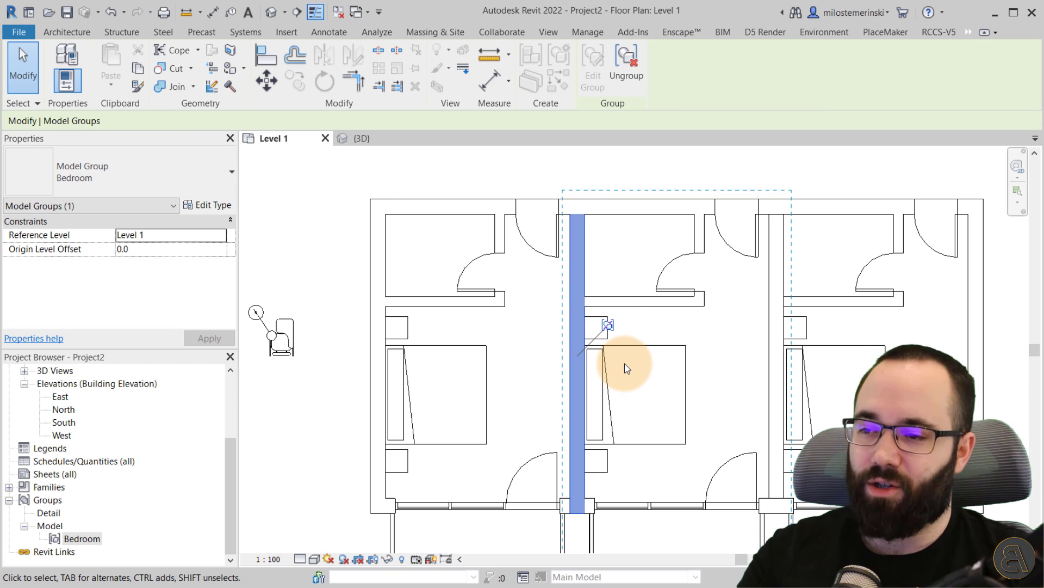
key(Escape)
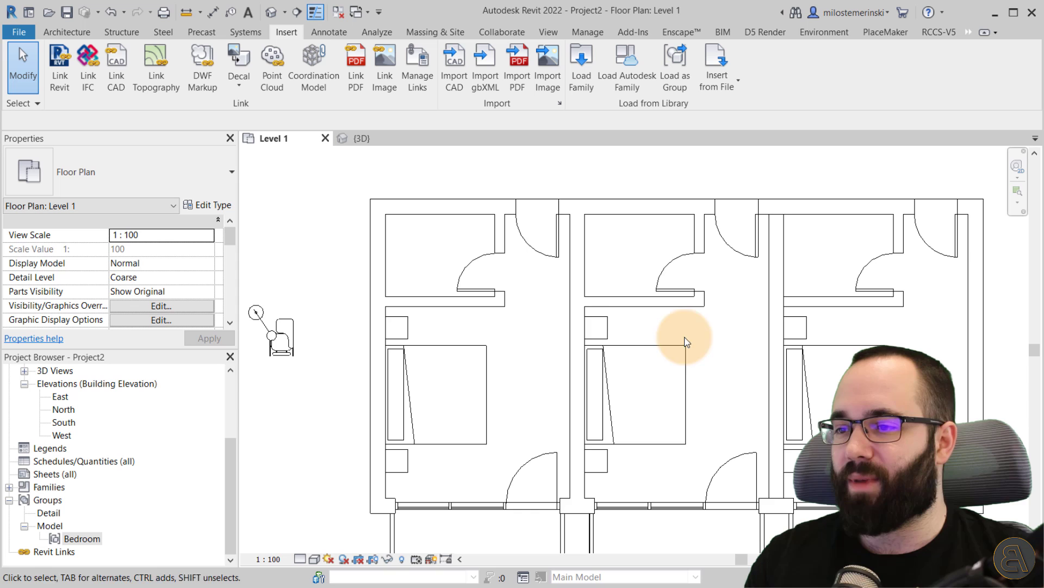
Step: Exclude the wall between the middle and right groups from the Bedroom group, then frame all three groups
middle_drag(711, 332, 654, 326)
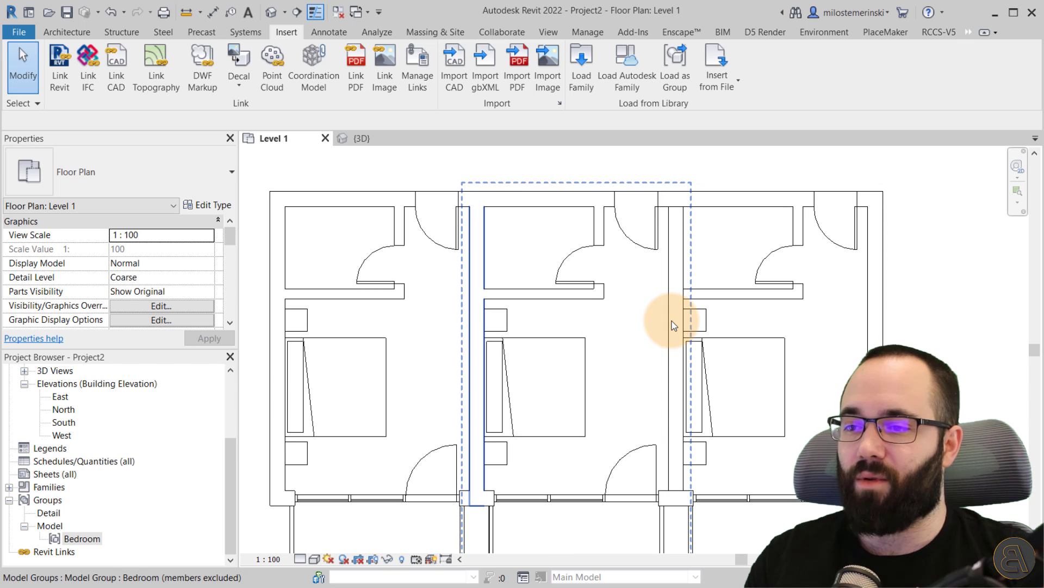
key(Tab)
click(675, 326)
click(708, 318)
middle_drag(658, 326, 518, 308)
key(Escape)
scroll(455, 210, down, 3)
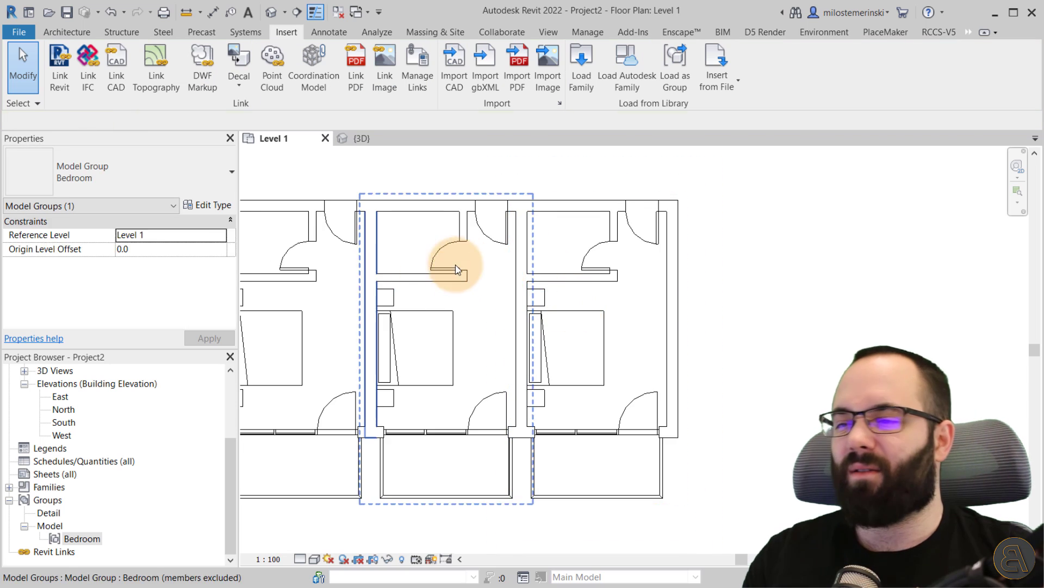
middle_drag(454, 210, 432, 268)
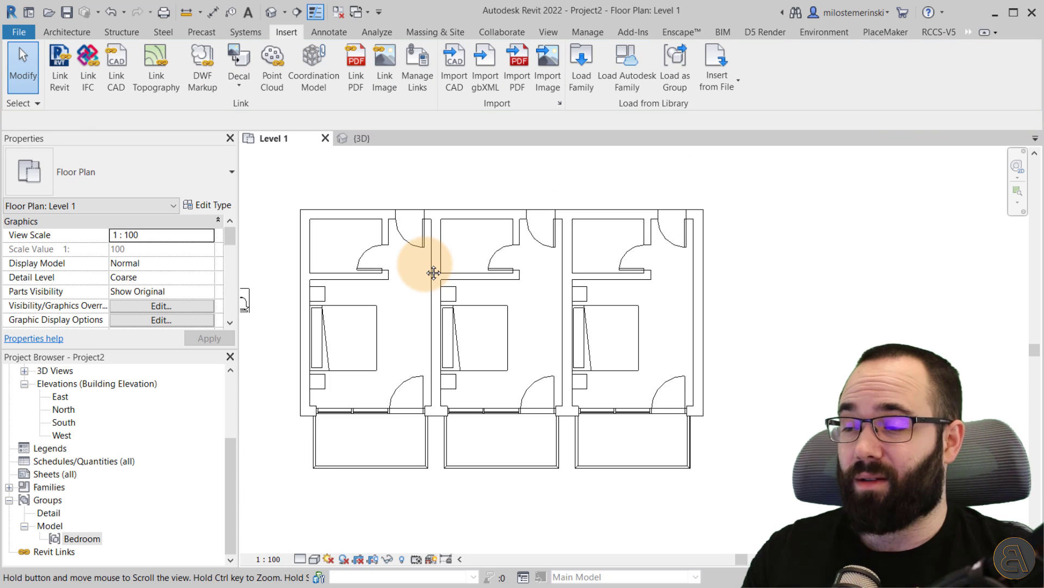
Step: Reframe the Level 1 plan and open the Insert from File dropdown on the Insert tab
scroll(446, 292, up, 1)
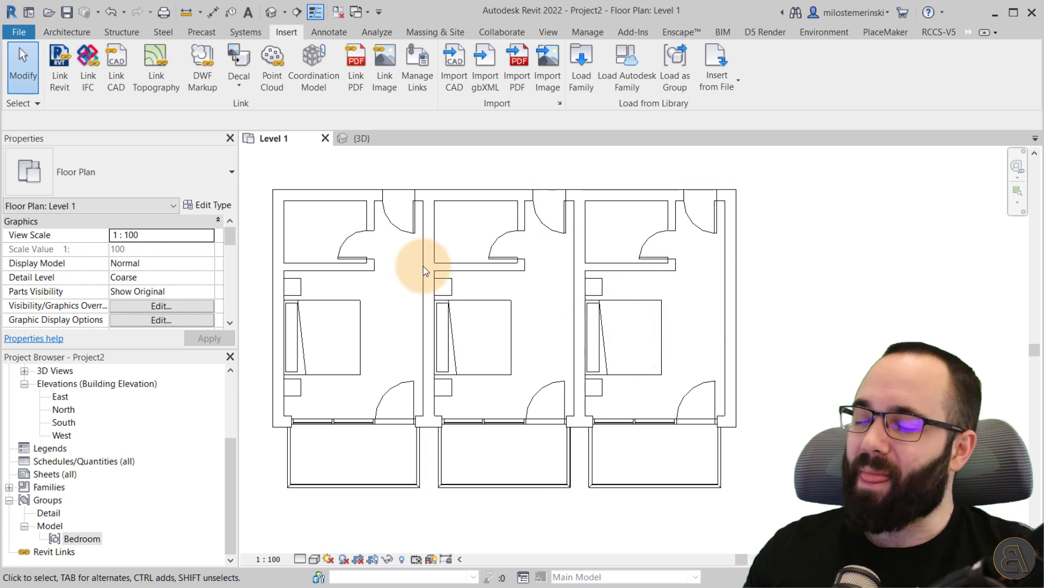
middle_drag(482, 164, 480, 173)
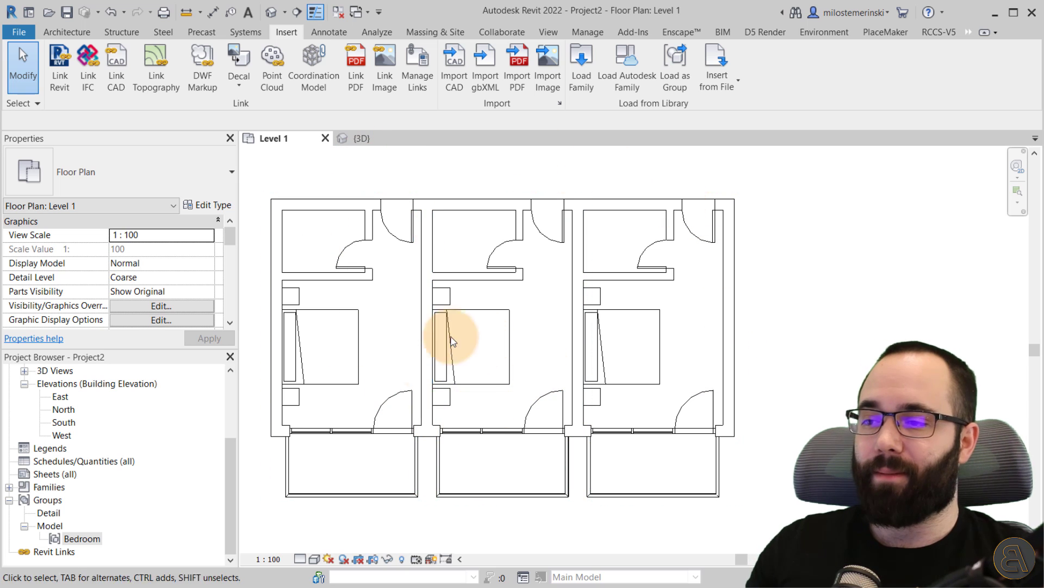
middle_drag(585, 163, 571, 164)
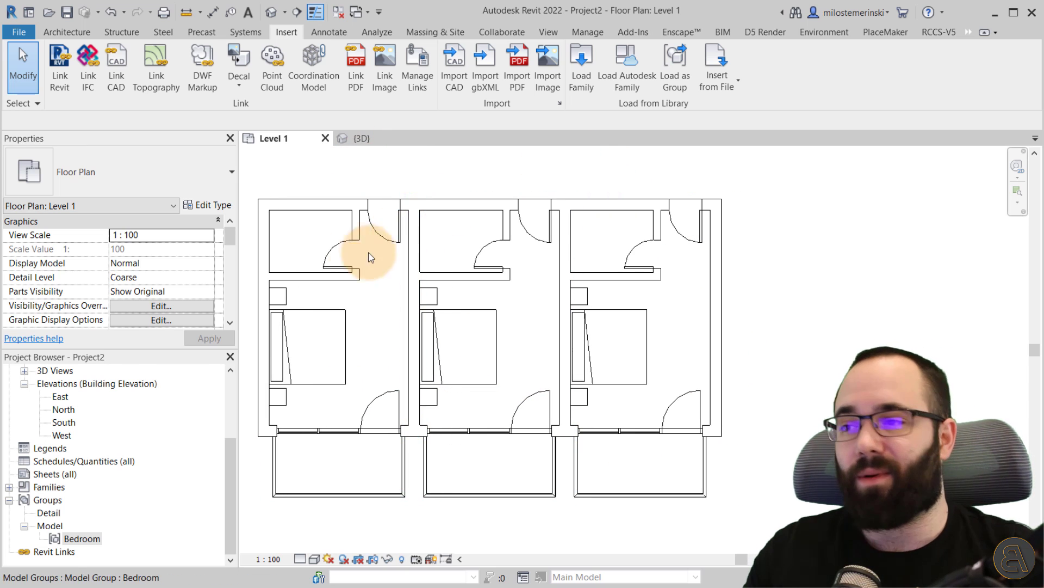
right_click(51, 462)
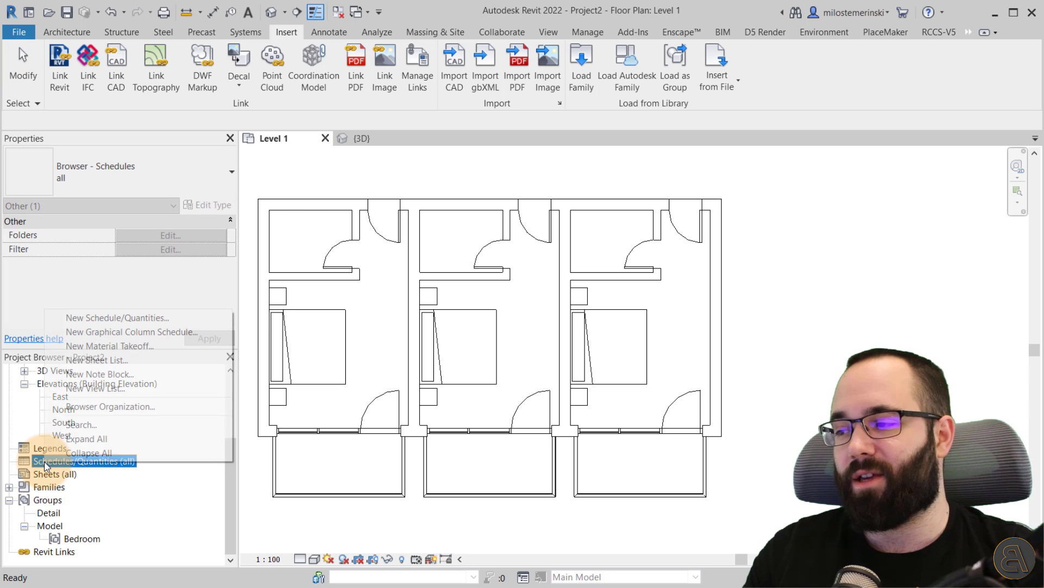
click(584, 193)
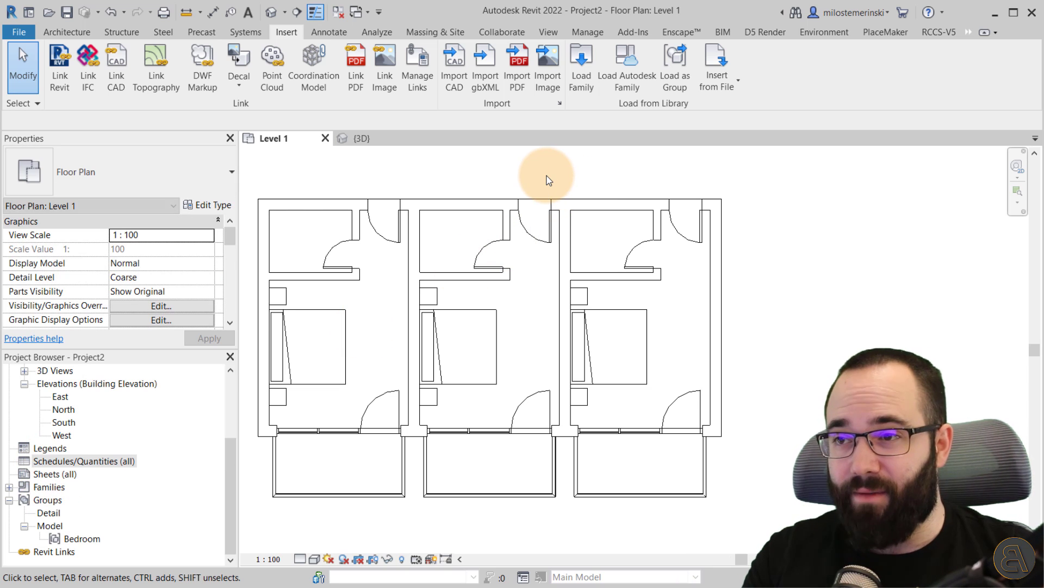
click(719, 86)
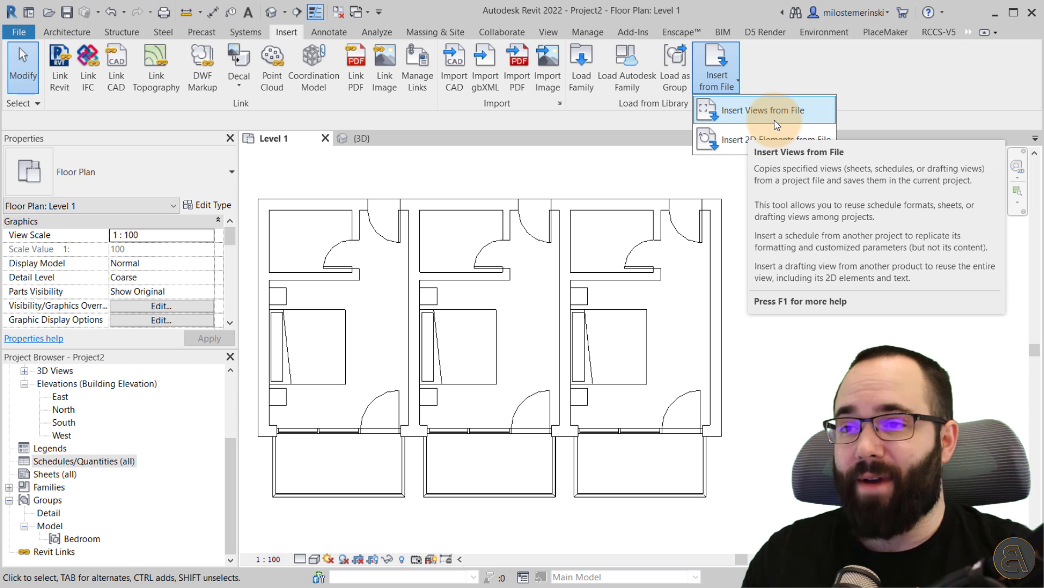
Step: Insert Views from File using Office Building Project.rvt from 2. Family Librarys for Revit, dismissing the warning
click(753, 120)
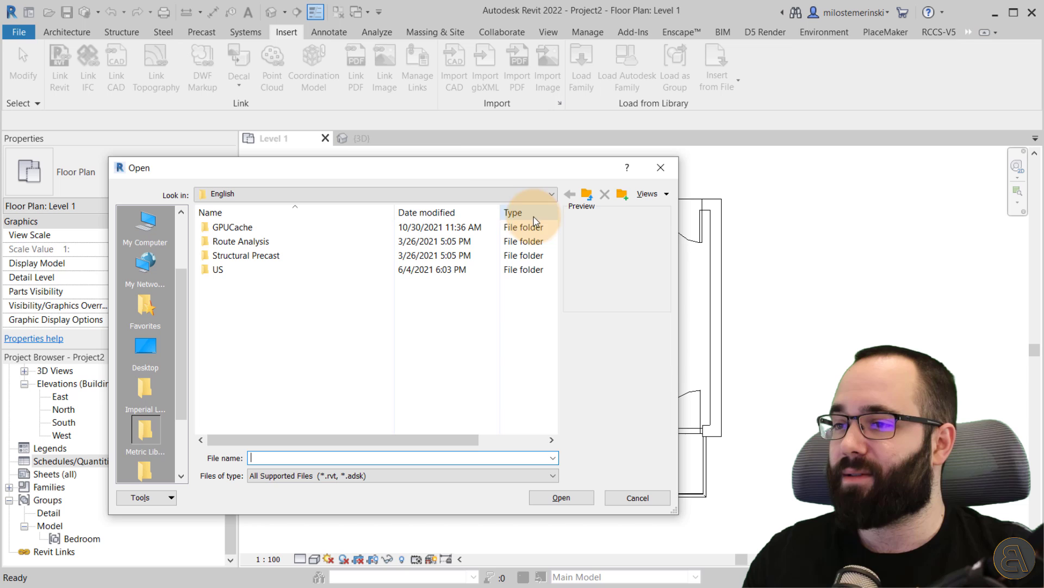
drag(384, 176, 396, 141)
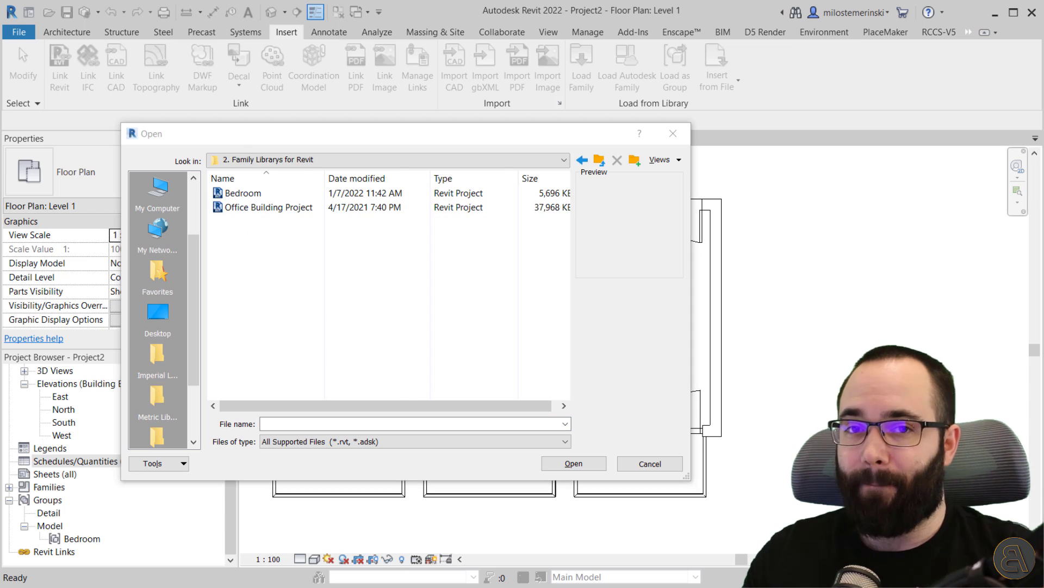
click(61, 223)
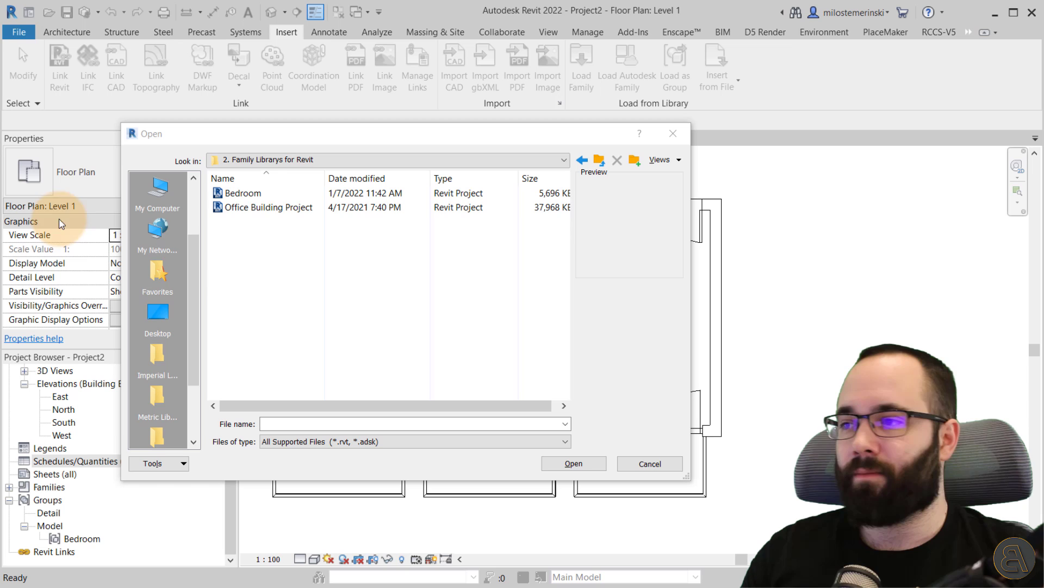
click(247, 207)
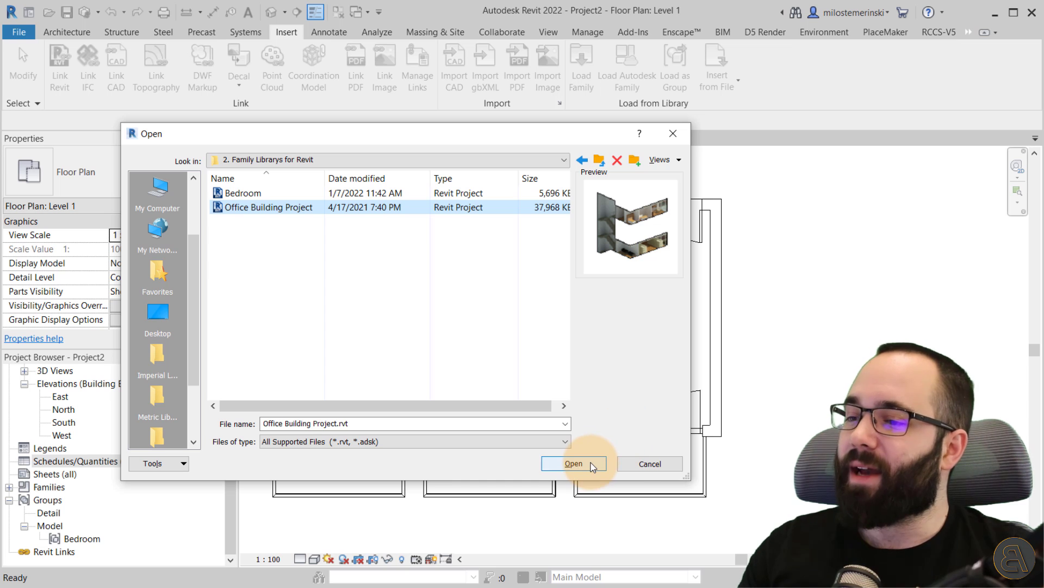
click(574, 463)
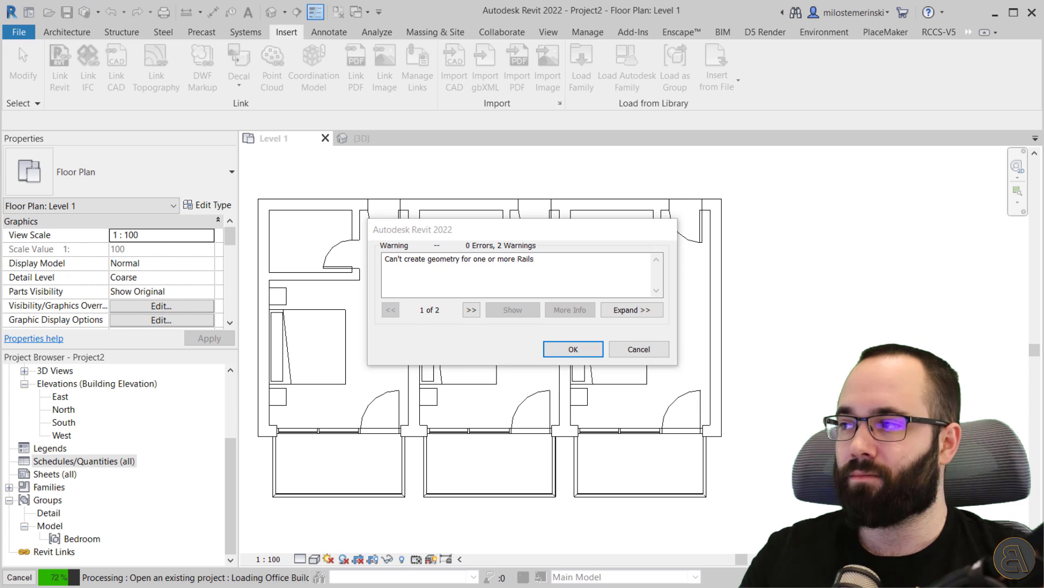
click(586, 349)
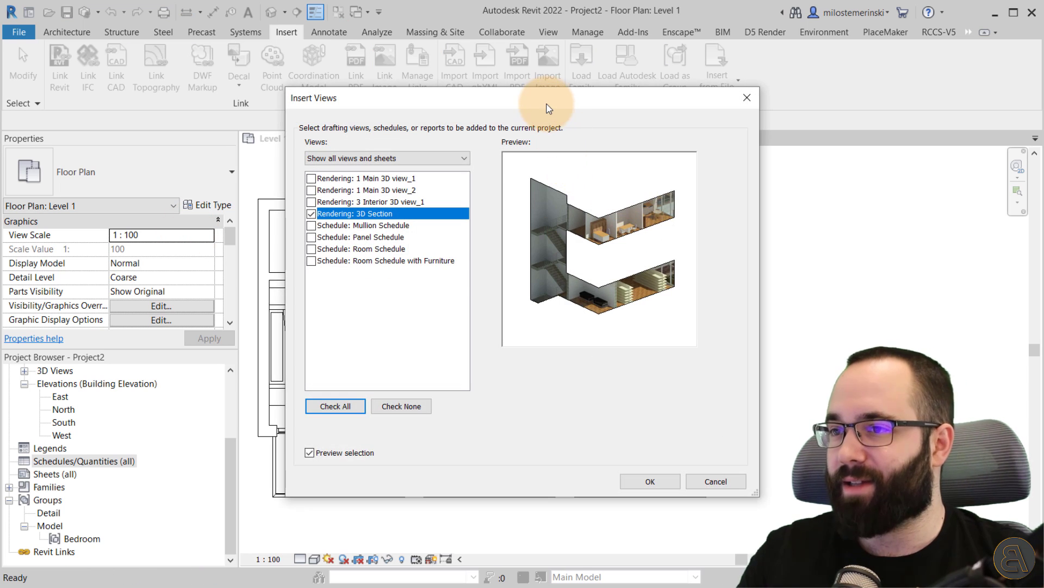
drag(548, 109, 548, 122)
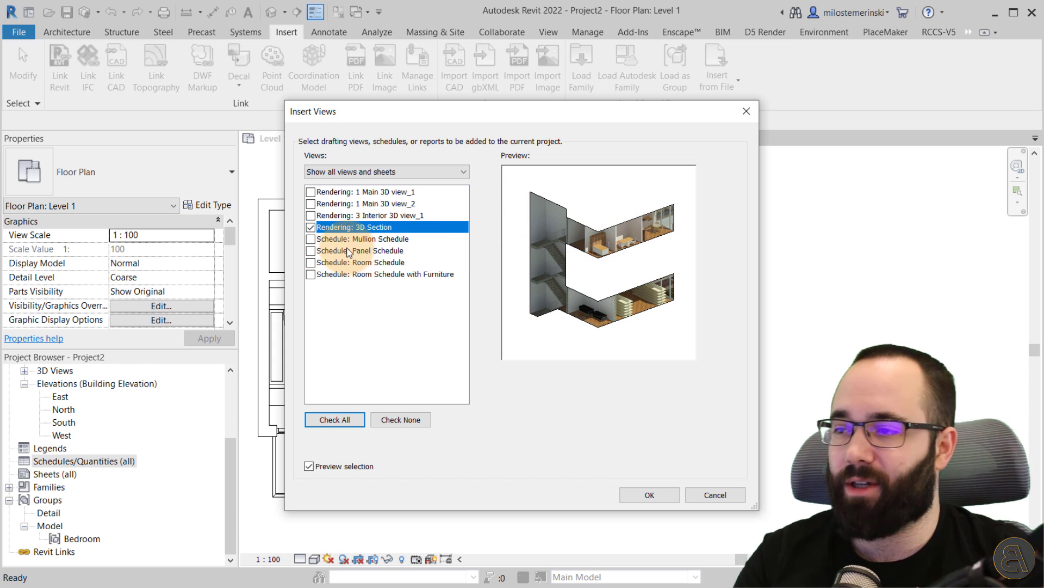
Step: Import only Schedule: Room Schedule, leaving out Rendering: 3D Section, then return to Level 1
click(310, 228)
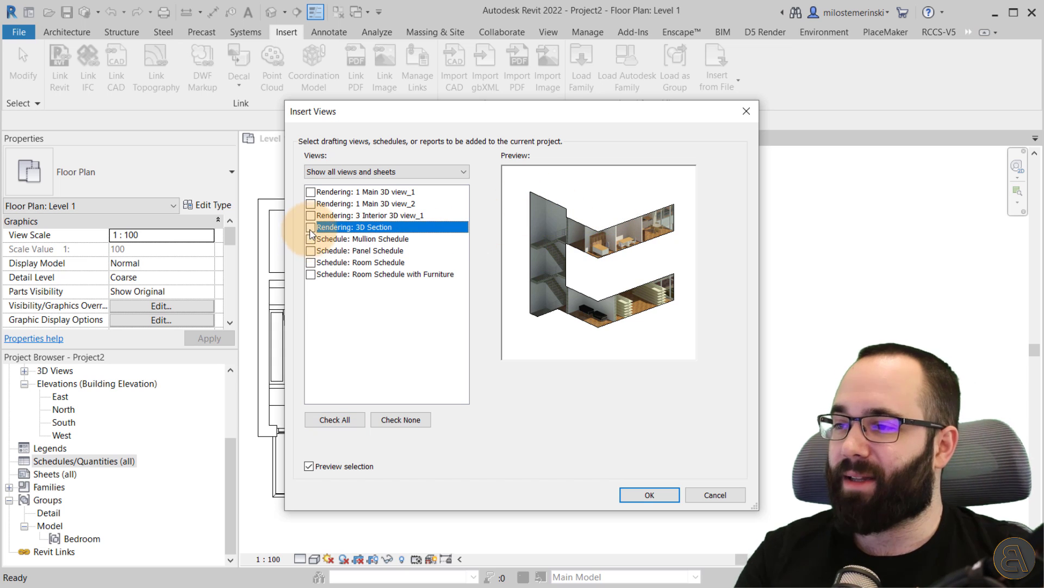
click(310, 262)
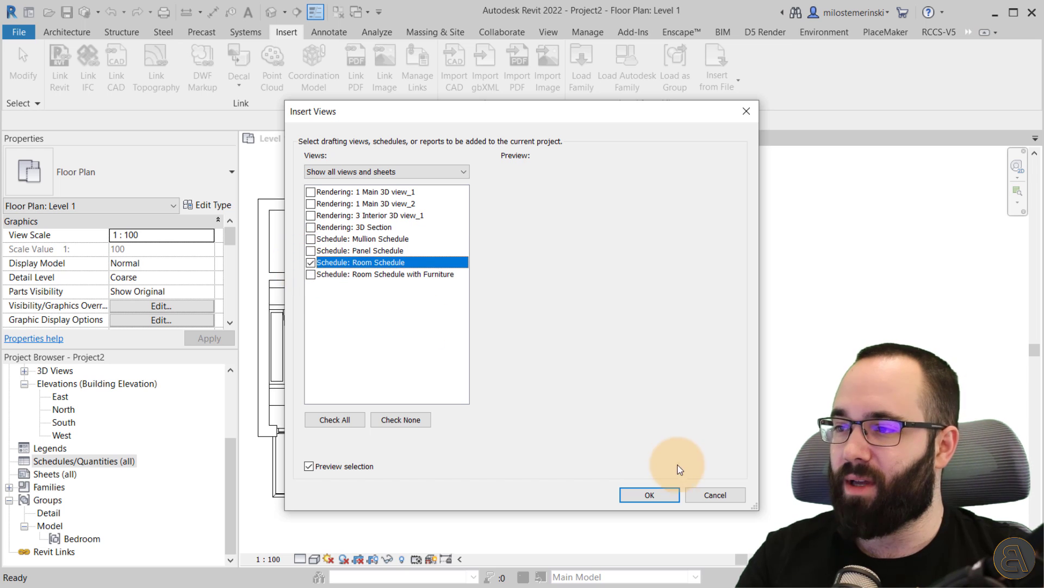
click(655, 493)
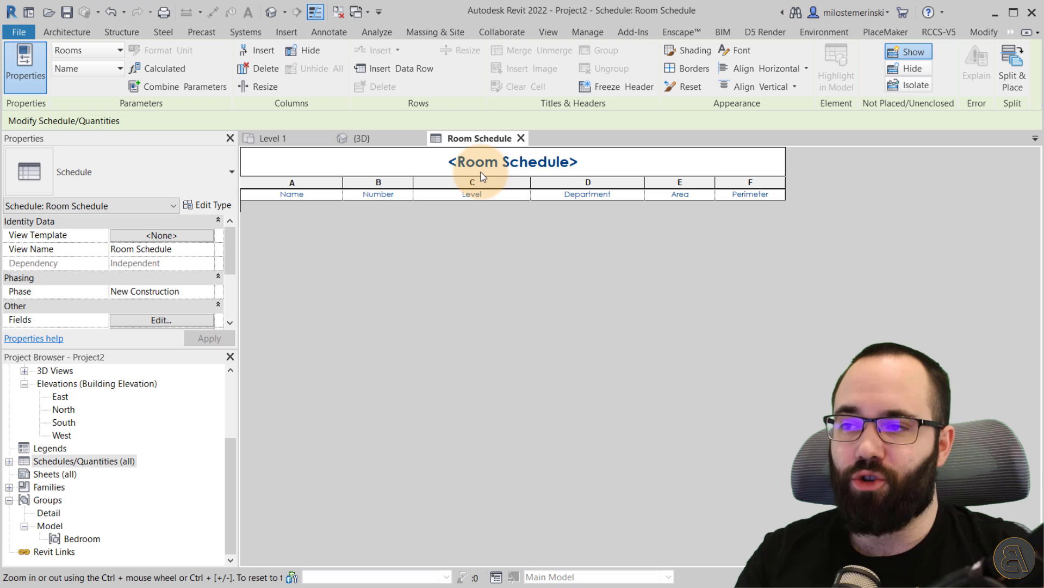
click(291, 139)
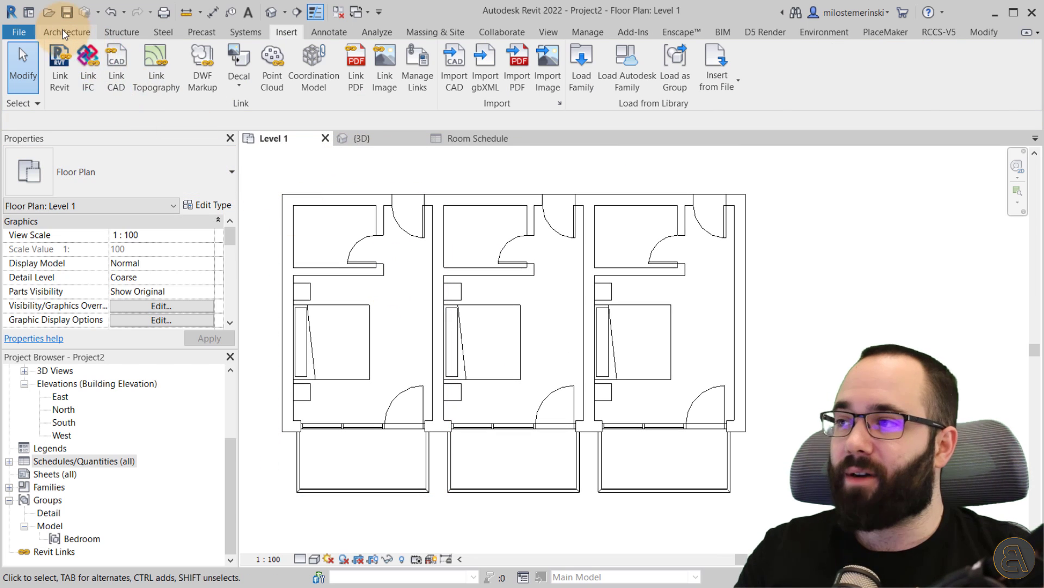
Step: Place rooms in the three bedrooms and three bathrooms, then view the Room Schedule
click(64, 33)
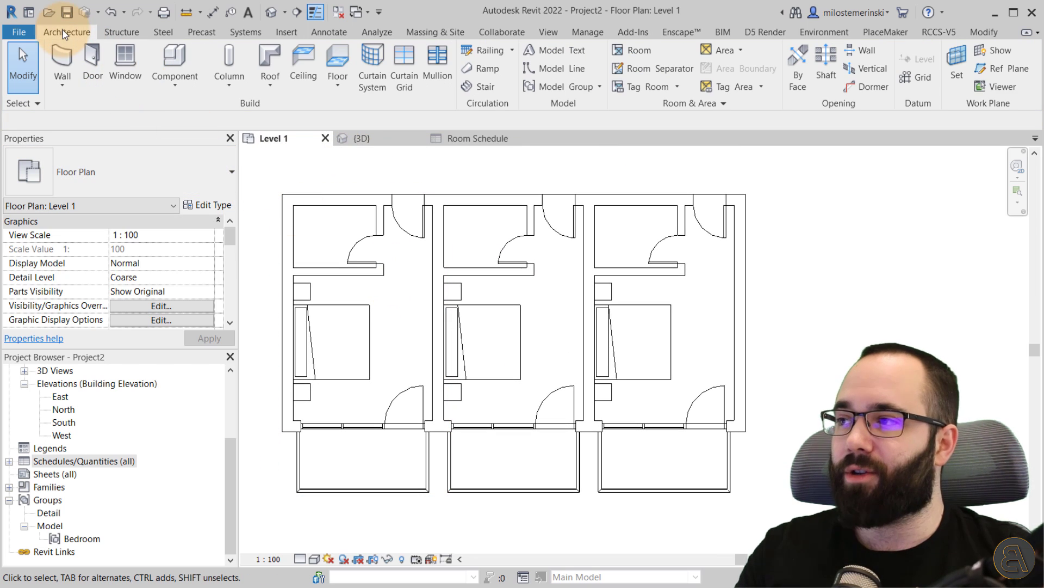
click(631, 50)
click(352, 367)
click(518, 365)
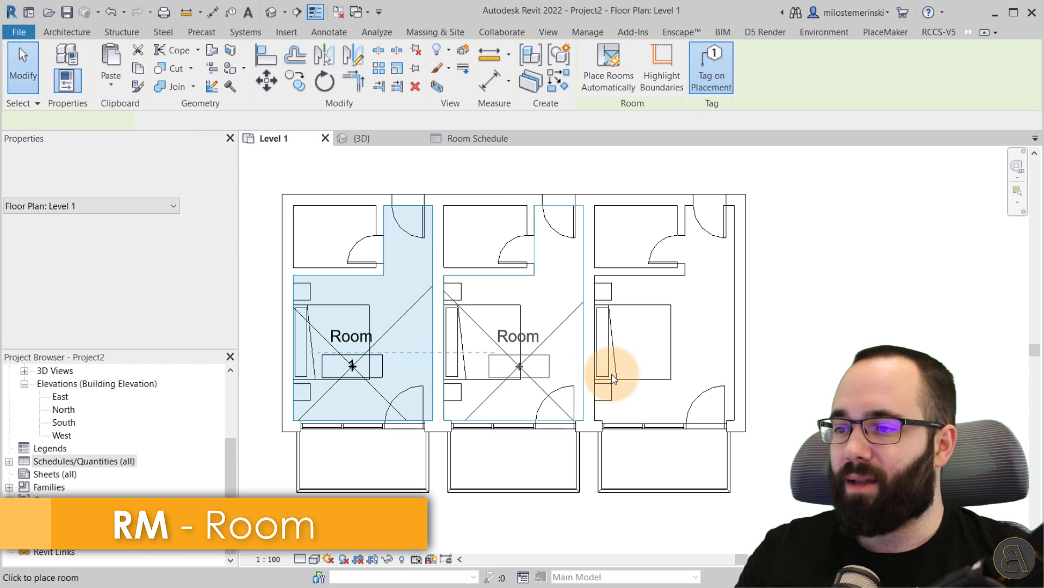
click(338, 242)
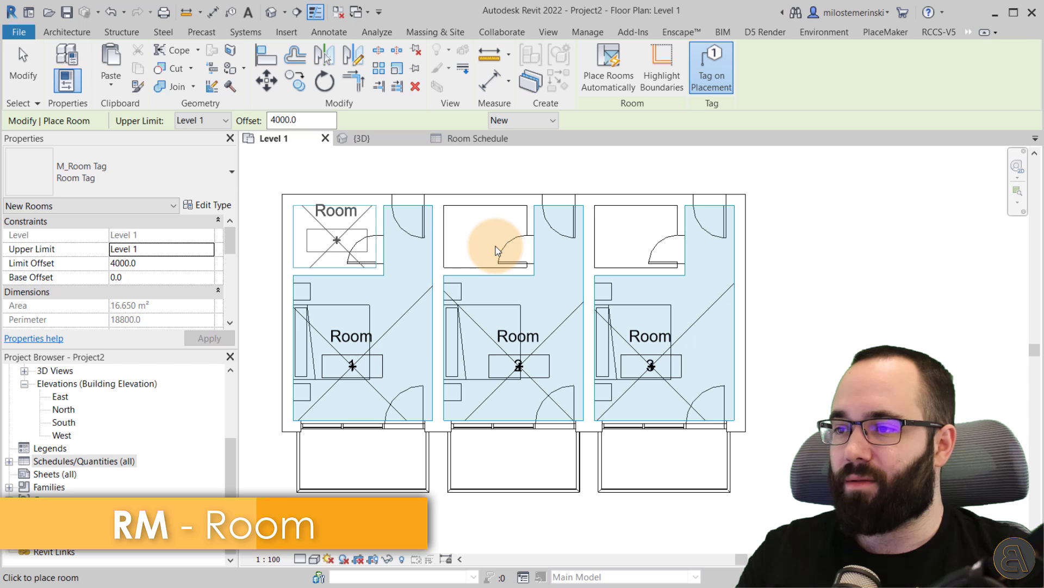
click(592, 318)
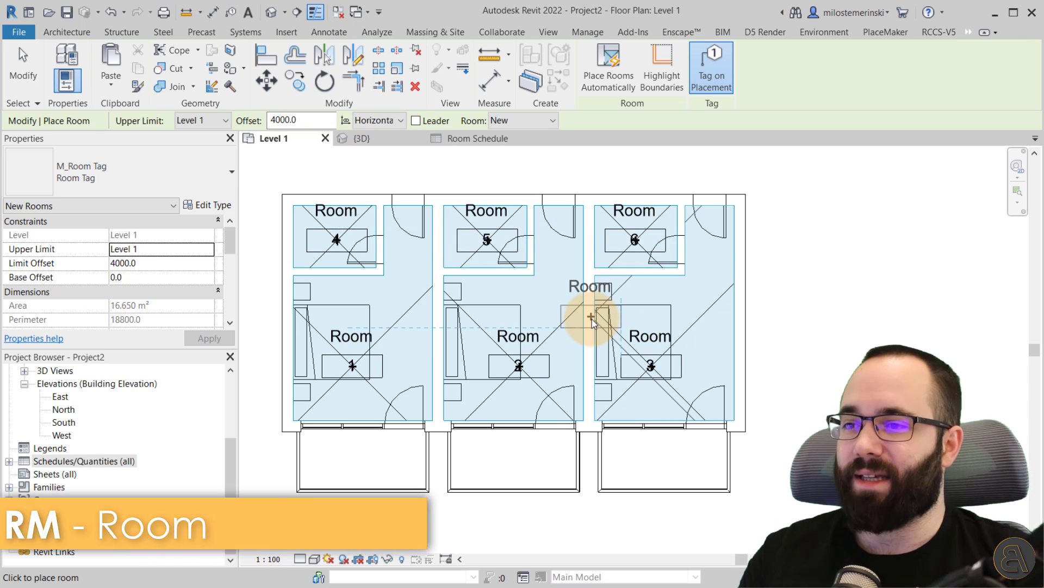
key(Escape)
key(Escape)
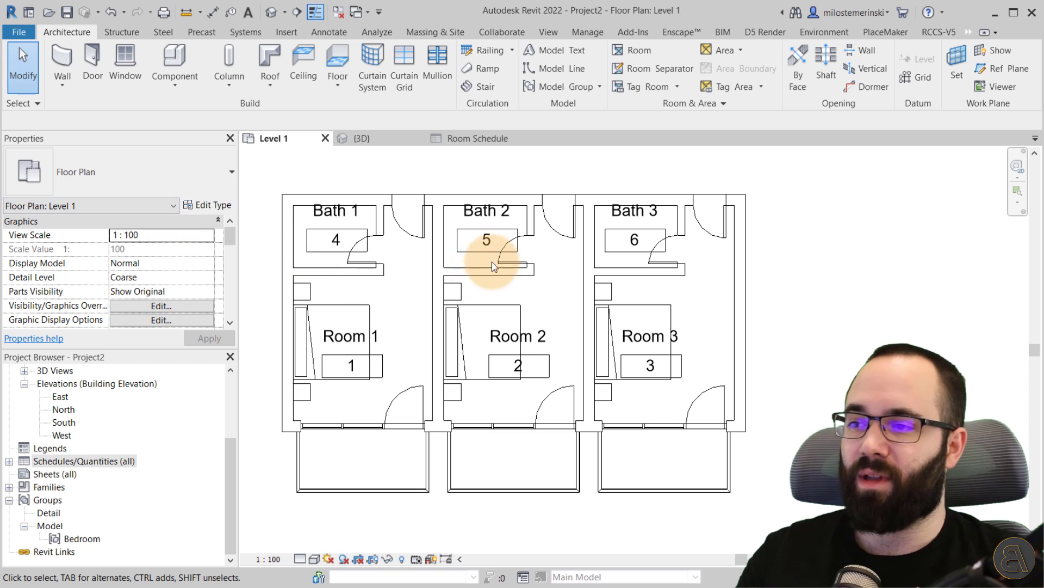
click(471, 139)
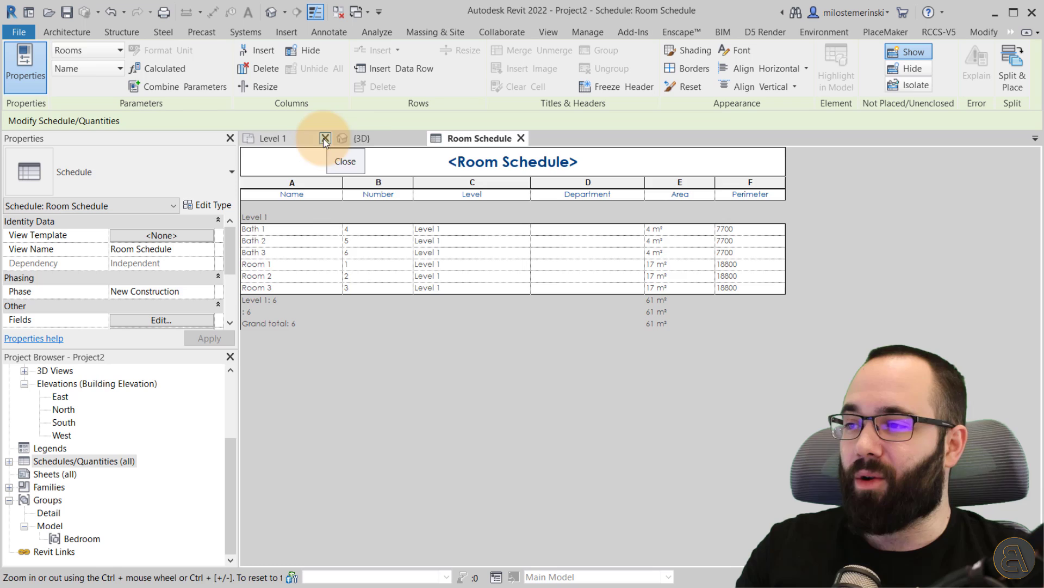
Step: Switch to the {3D} view and orbit to show the three bedroom units
click(359, 139)
shift+middle_drag(636, 321, 681, 433)
scroll(664, 391, up, 4)
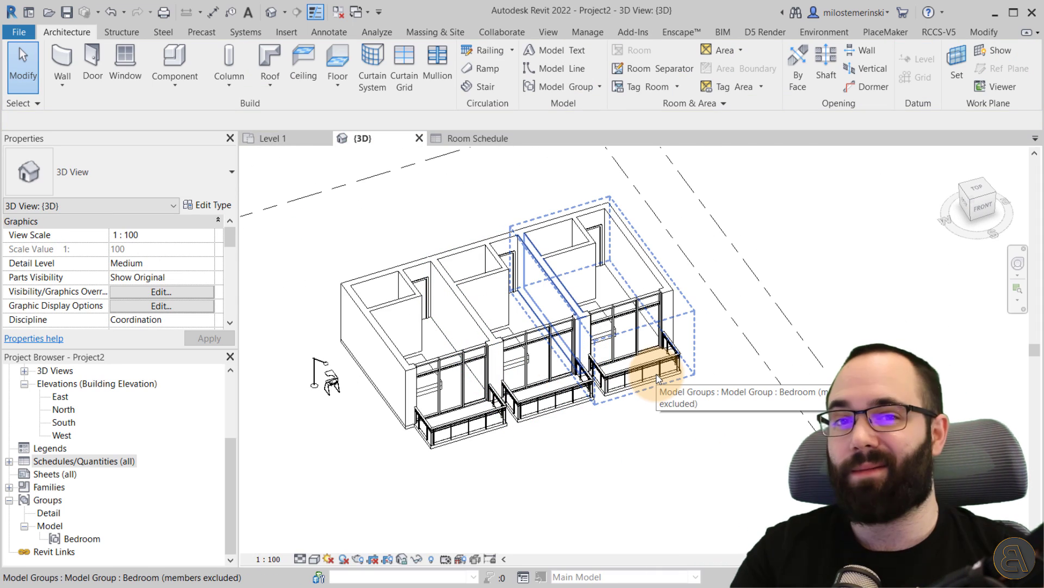